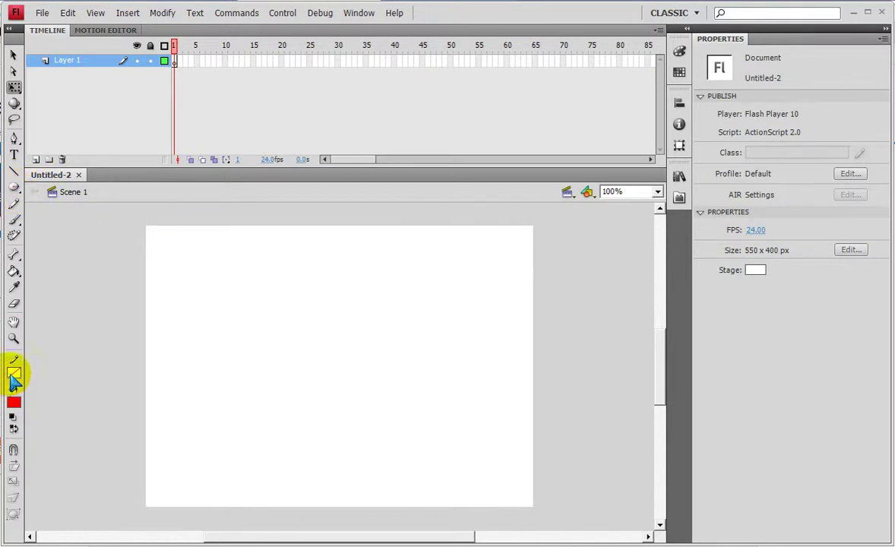
# Set the stroke colour to black and the fill colour to orange-yellow.
pyautogui.click(14, 376)
pyautogui.click(18, 395)
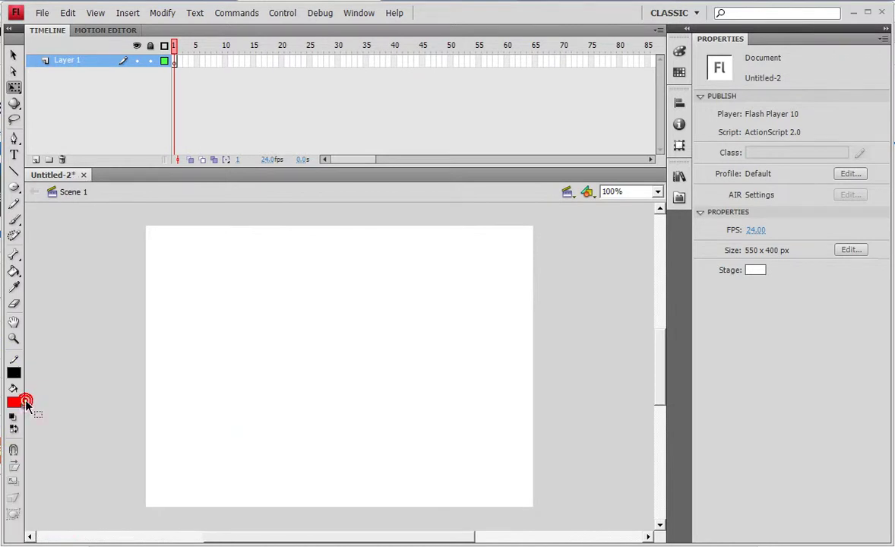
pyautogui.click(14, 402)
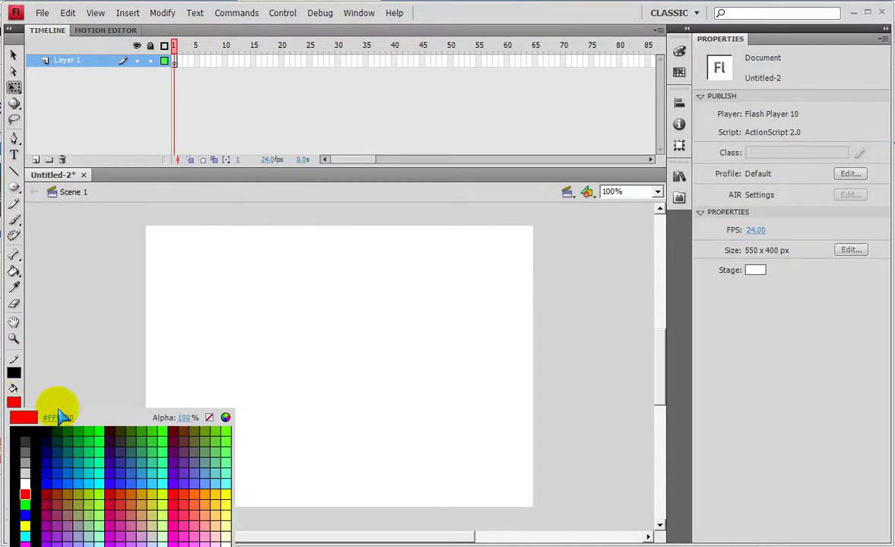
pyautogui.click(221, 492)
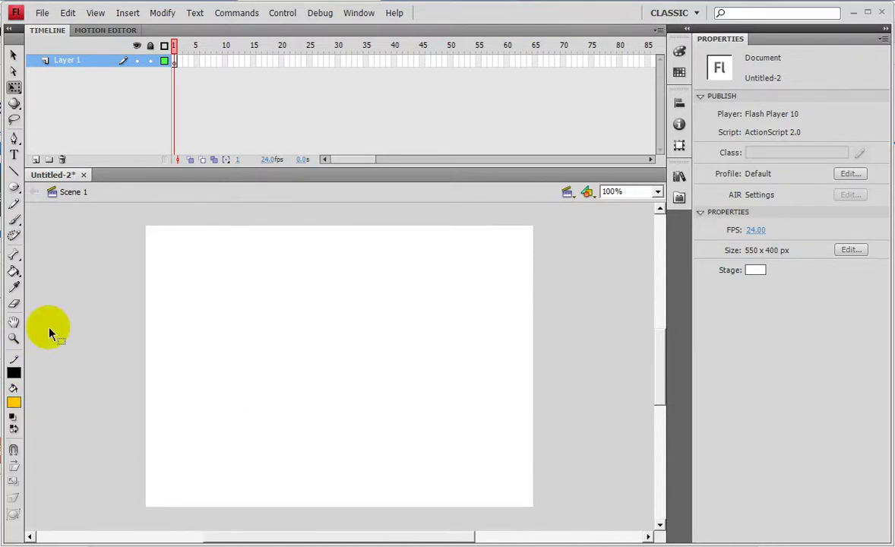
# Draw a wide rectangle primitive about 455 by 65 px across the upper part of the stage.
pyautogui.click(14, 188)
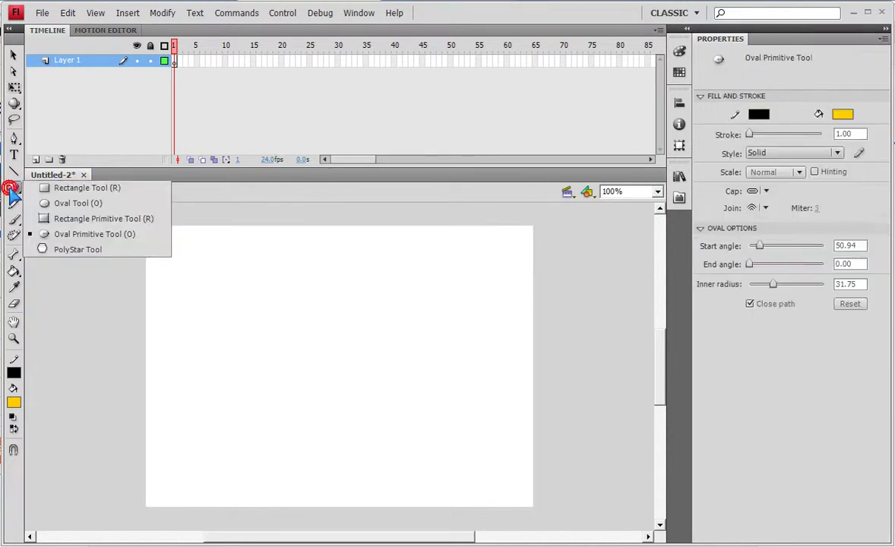
pyautogui.click(77, 220)
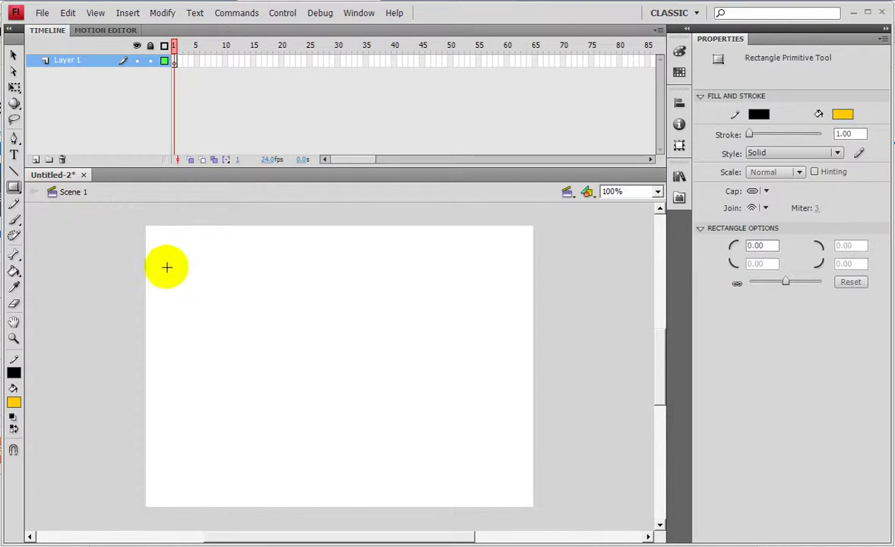
pyautogui.moveTo(177, 259)
pyautogui.mouseDown()
pyautogui.moveTo(319, 287)
pyautogui.moveTo(466, 285)
pyautogui.moveTo(487, 310)
pyautogui.moveTo(497, 303)
pyautogui.mouseUp()
# Set the rectangle's stroke to 3 and round all its corners to a radius of about 42.7.
pyautogui.moveTo(856, 194); pyautogui.dragTo(795, 203)
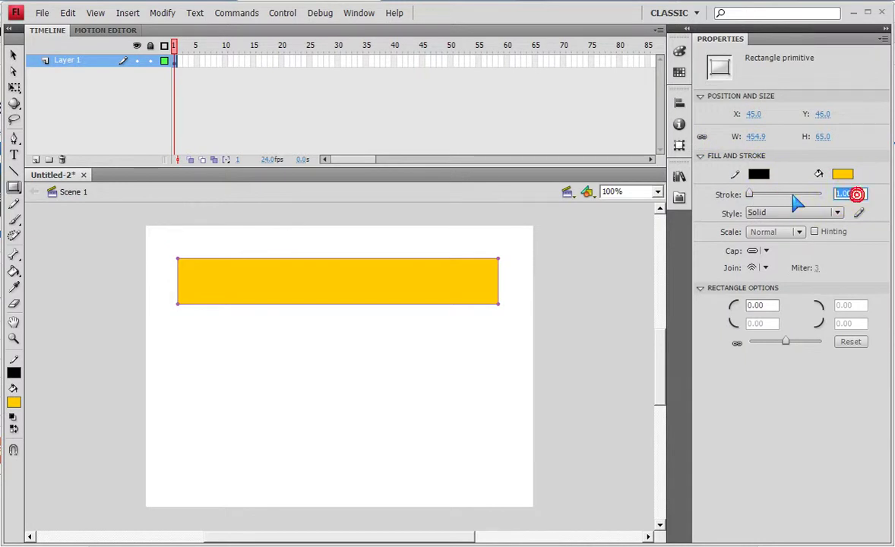
pyautogui.click(795, 203)
pyautogui.write('3')
pyautogui.press('Return')
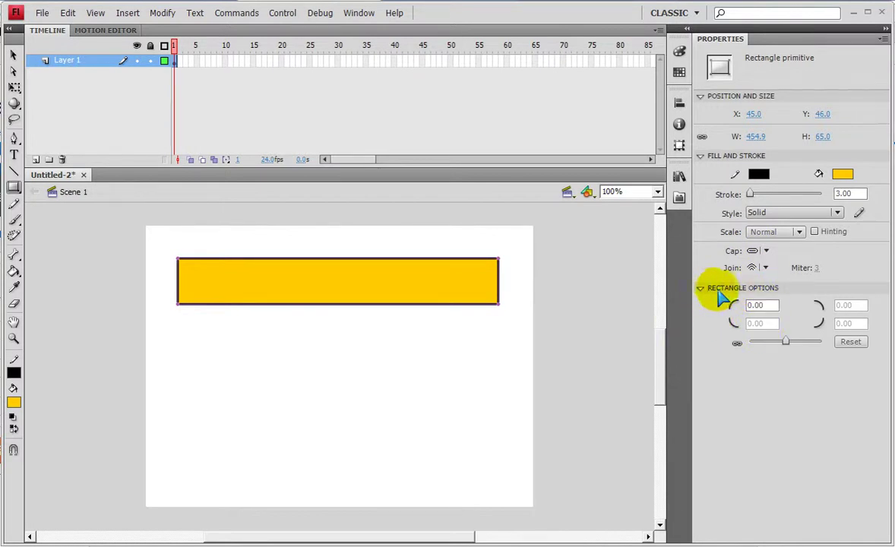
pyautogui.moveTo(784, 341)
pyautogui.mouseDown()
pyautogui.moveTo(778, 326)
pyautogui.moveTo(758, 335)
pyautogui.moveTo(807, 341)
pyautogui.moveTo(758, 341)
pyautogui.moveTo(801, 342)
pyautogui.mouseUp()
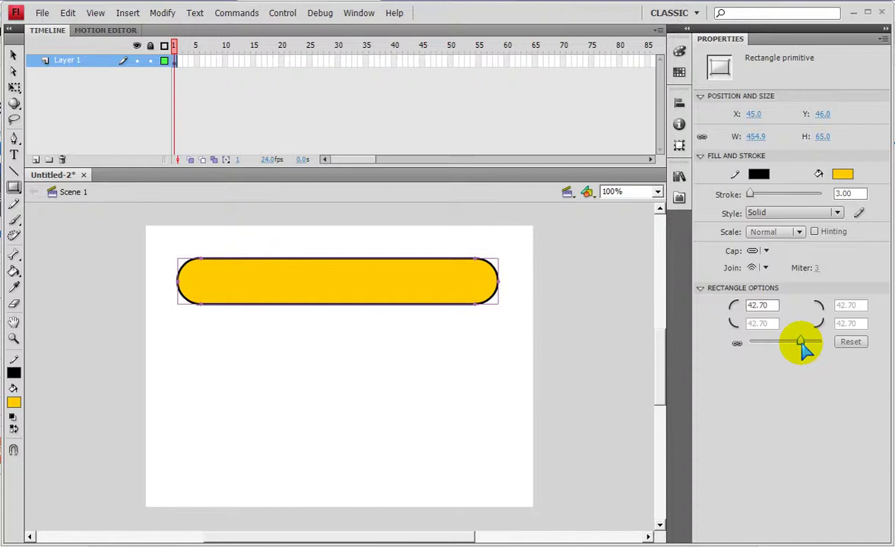
# Convert the rounded rectangle to a Button symbol named 버튼1.
pyautogui.press('F8')
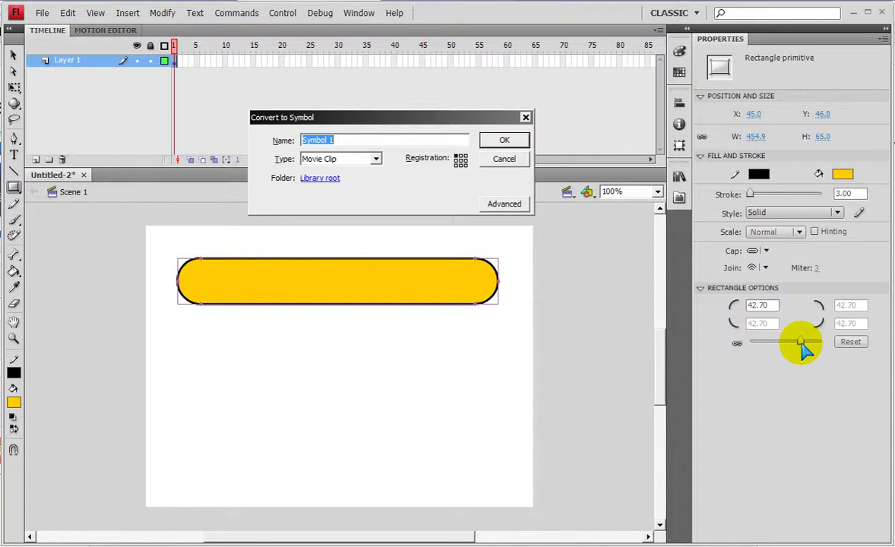
pyautogui.click(375, 159)
pyautogui.click(348, 181)
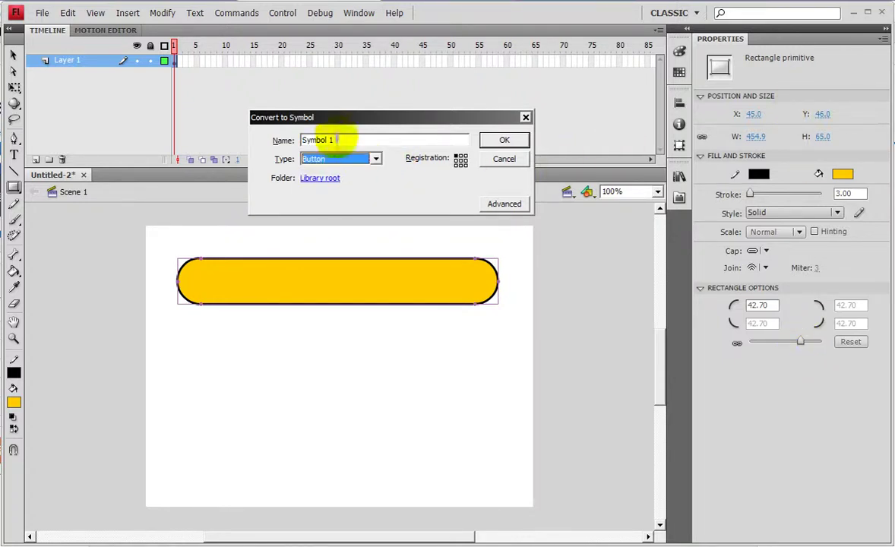
pyautogui.hotkey('shift', 'Tab')
pyautogui.press('BackSpace')
pyautogui.write('버튼1')
pyautogui.press('Return')
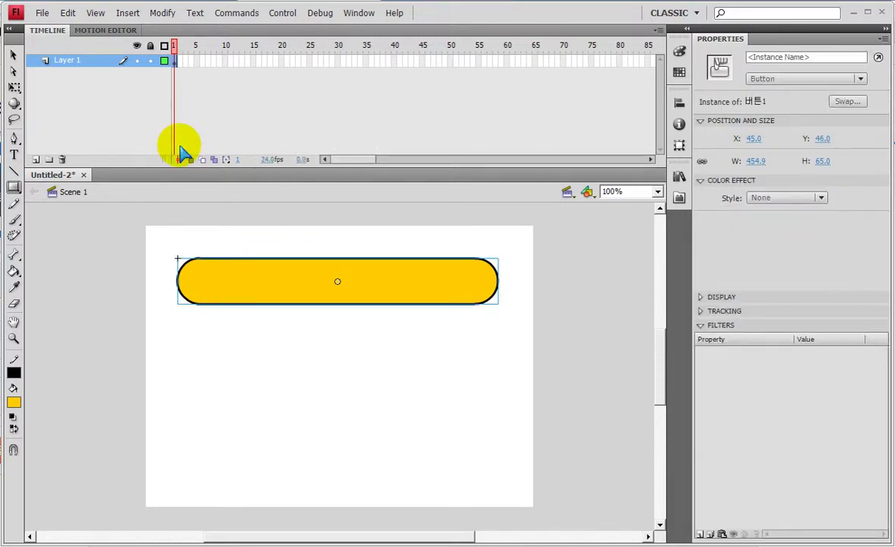
# Save the document as 플래시학습19day_버튼심볼 in the 플래시 folder and test the movie once.
pyautogui.hotkey('ctrl', 's')
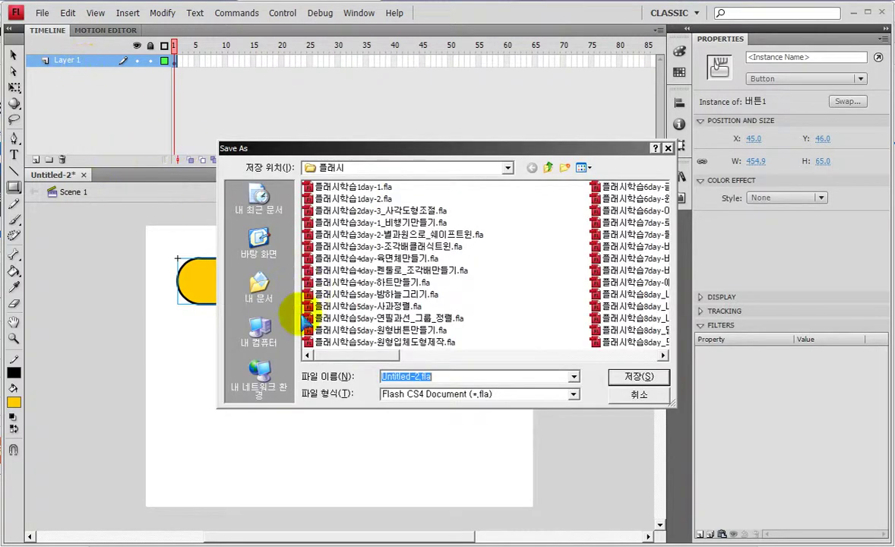
pyautogui.click(540, 362)
pyautogui.click(585, 361)
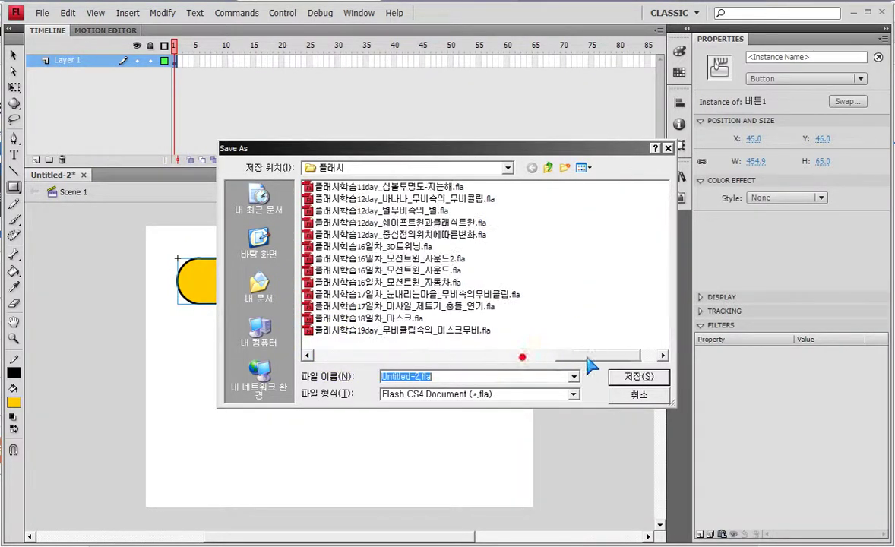
pyautogui.click(425, 331)
pyautogui.doubleClick(456, 375)
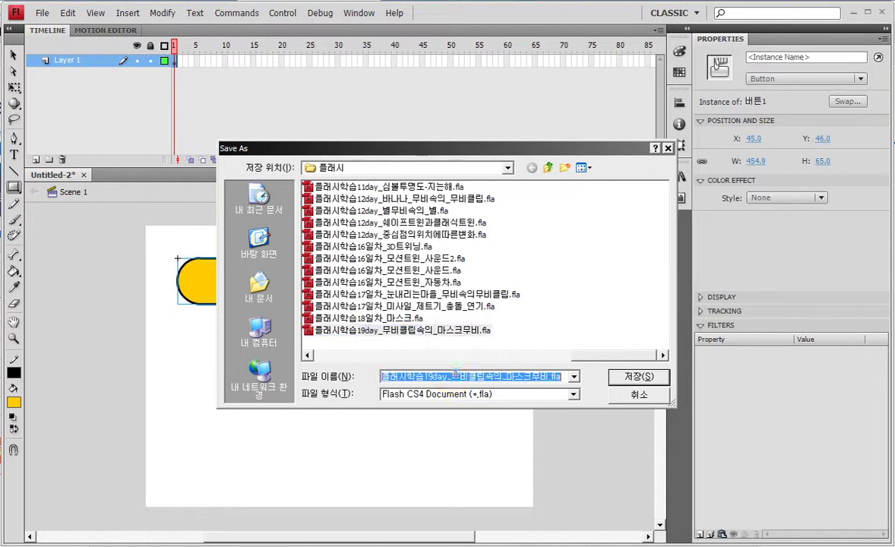
pyautogui.click(463, 376)
pyautogui.moveTo(464, 376); pyautogui.dragTo(599, 377)
pyautogui.write('버튼')
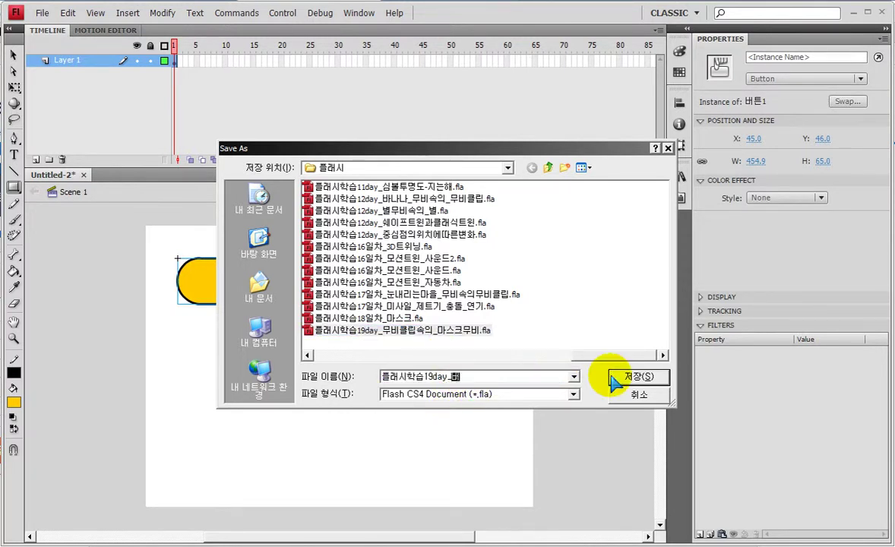
pyautogui.write('심볼')
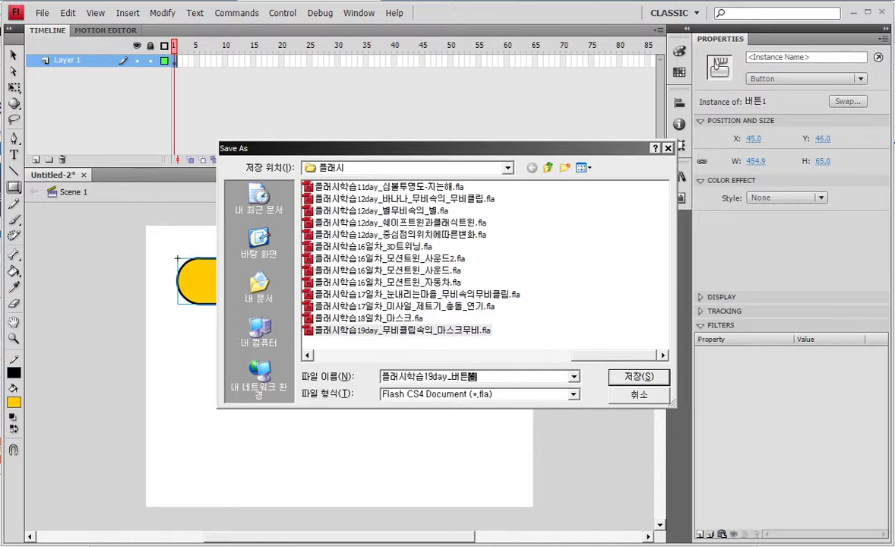
pyautogui.click(612, 377)
pyautogui.hotkey('ctrl', 'Return')
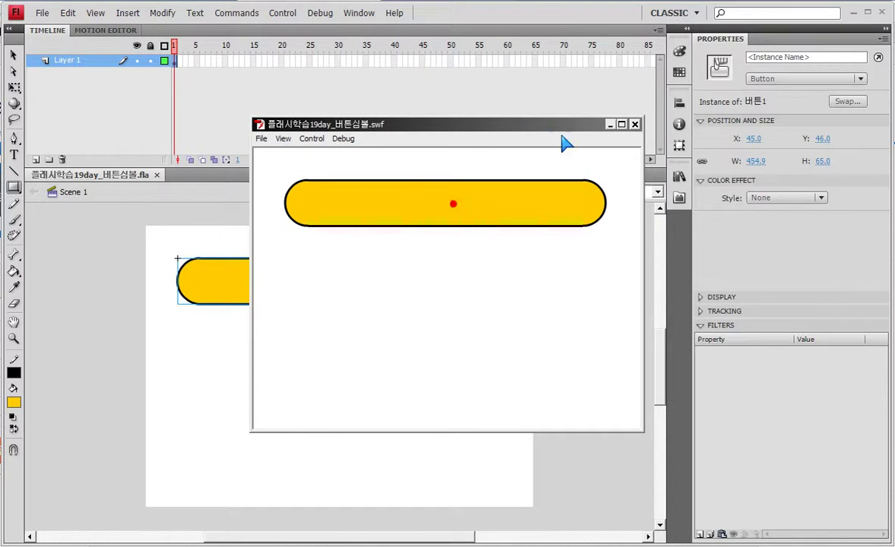
pyautogui.click(635, 124)
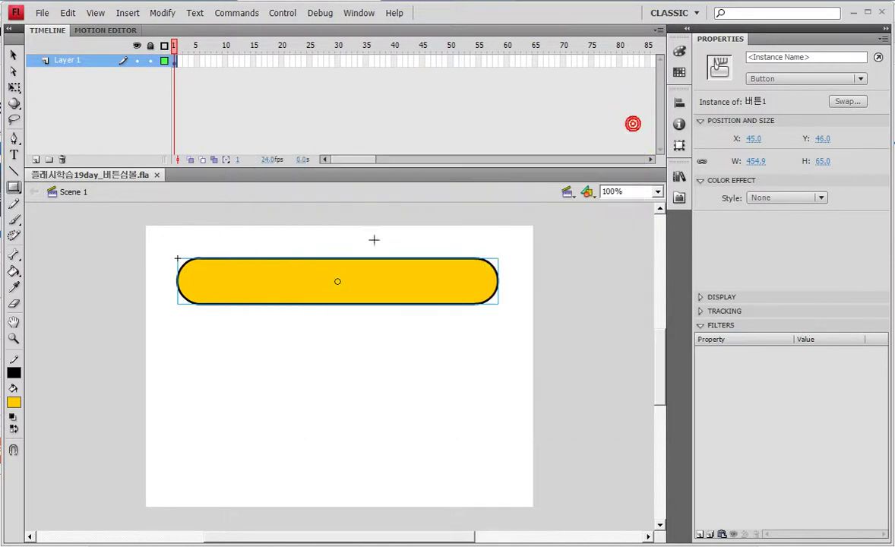
# Open the button symbol on the stage for editing and insert a keyframe in its Over state.
pyautogui.click(13, 56)
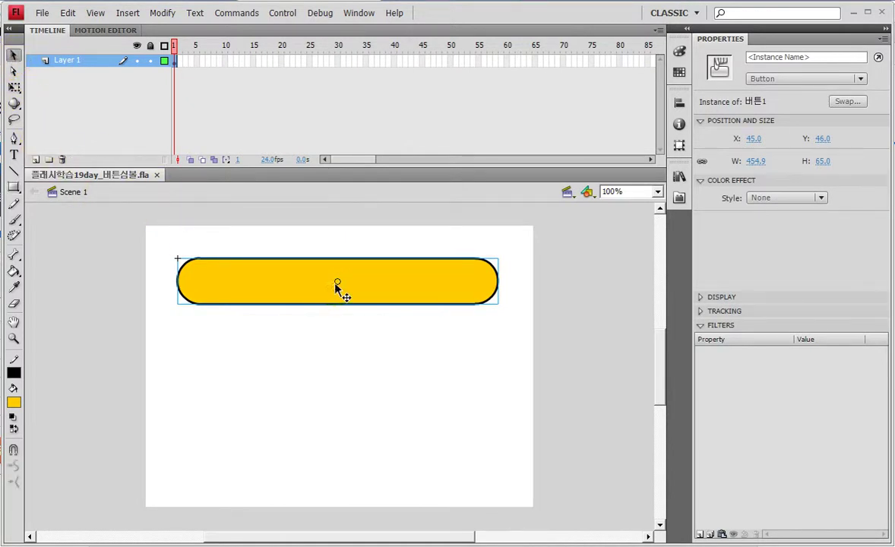
pyautogui.doubleClick(338, 289)
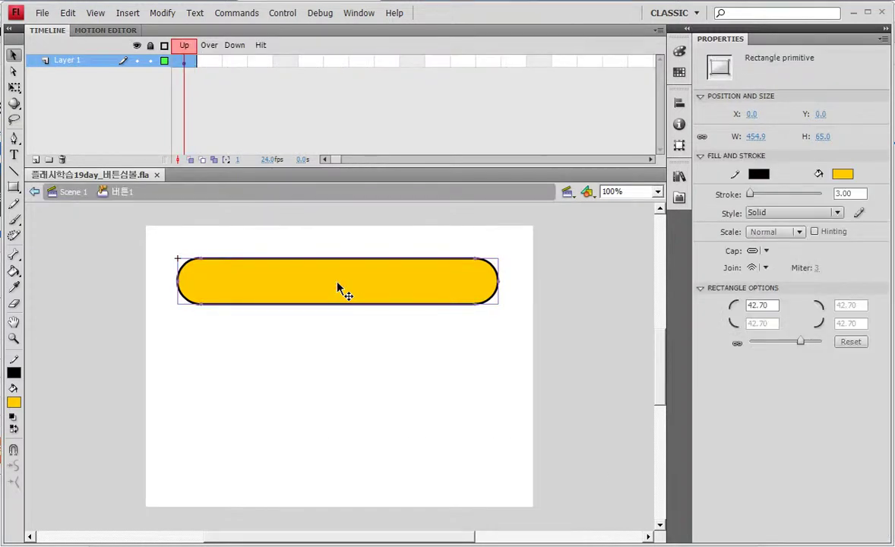
pyautogui.moveTo(65, 214)
pyautogui.mouseDown()
pyautogui.moveTo(38, 210)
pyautogui.moveTo(78, 206)
pyautogui.mouseUp()
pyautogui.moveTo(118, 167)
pyautogui.mouseDown()
pyautogui.moveTo(130, 211)
pyautogui.moveTo(139, 205)
pyautogui.mouseUp()
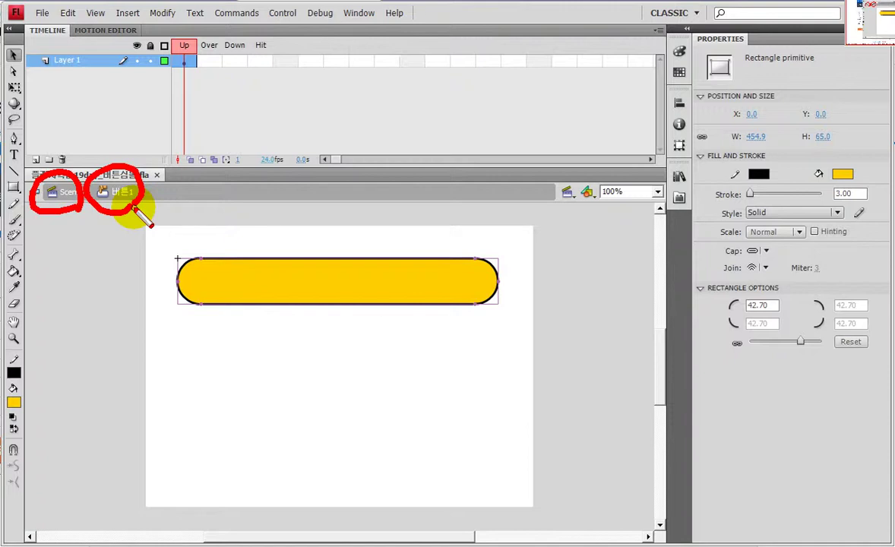
pyautogui.click(208, 62)
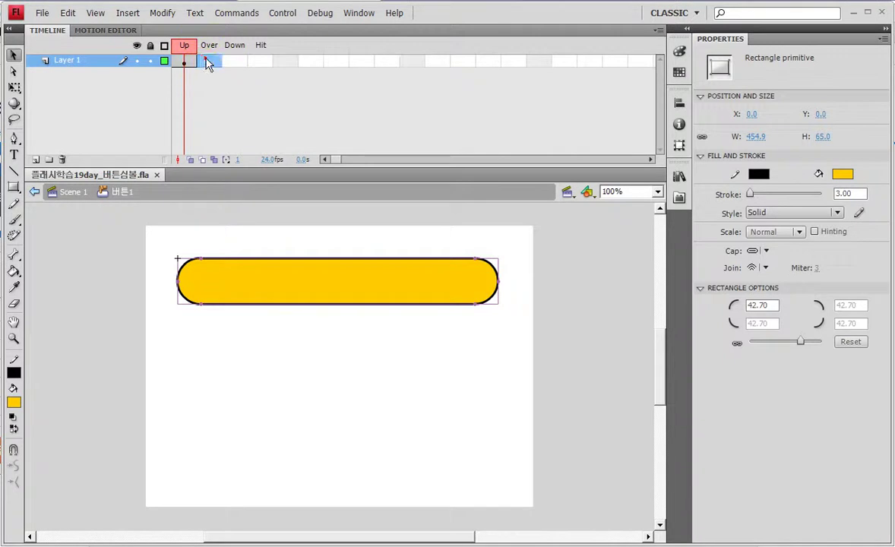
pyautogui.press('F6')
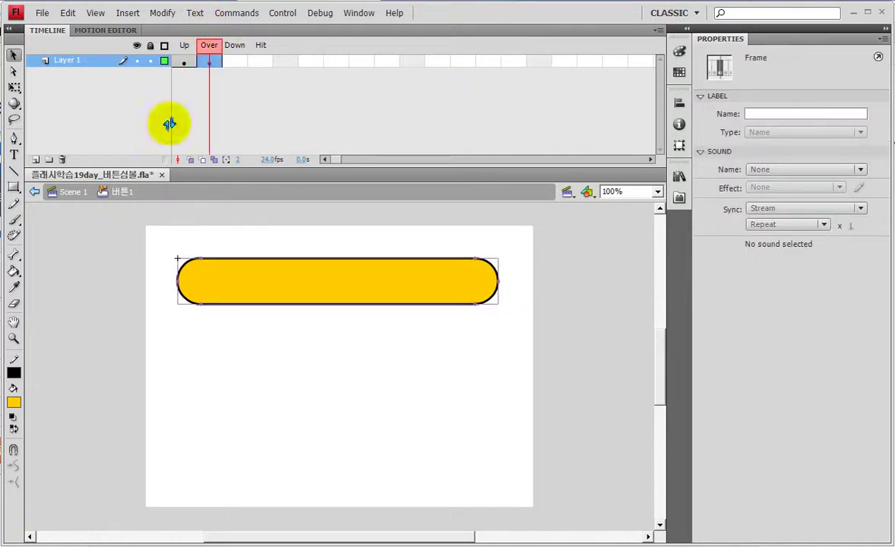
# Change the fill colour of the rounded rectangle in the Over state to pink.
pyautogui.click(372, 287)
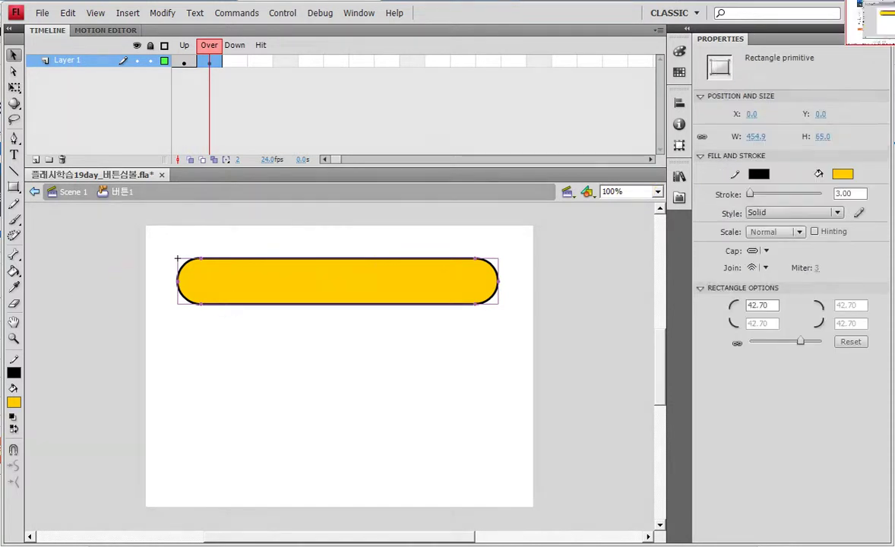
pyautogui.moveTo(377, 283)
pyautogui.mouseDown()
pyautogui.moveTo(659, 193)
pyautogui.moveTo(734, 189)
pyautogui.mouseUp()
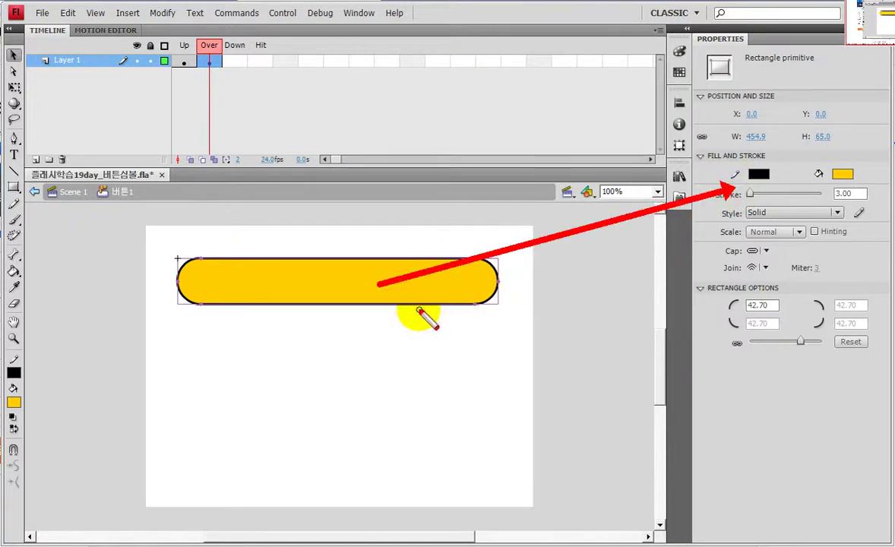
pyautogui.press('Escape')
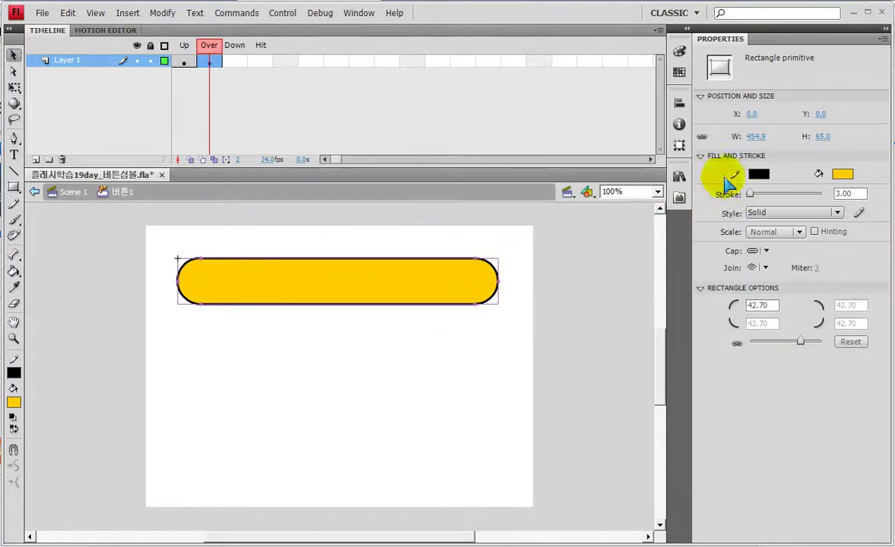
pyautogui.click(842, 176)
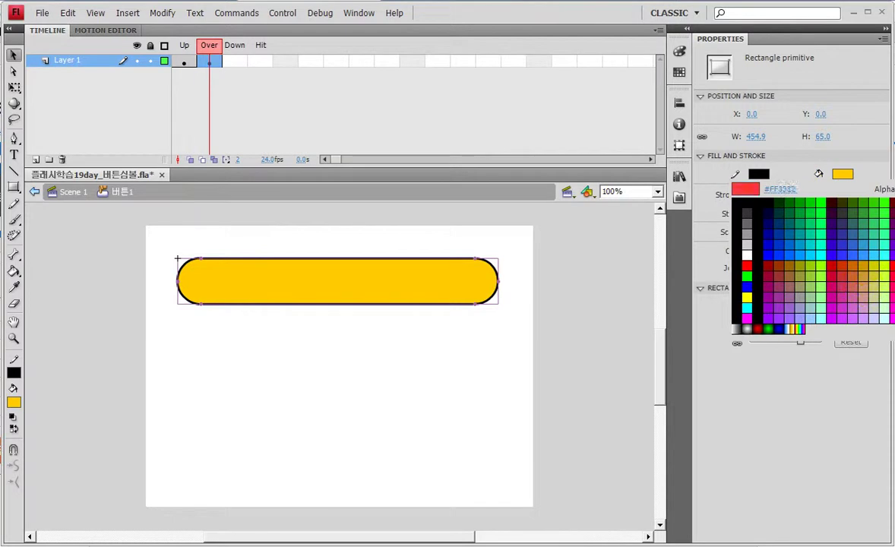
pyautogui.click(883, 282)
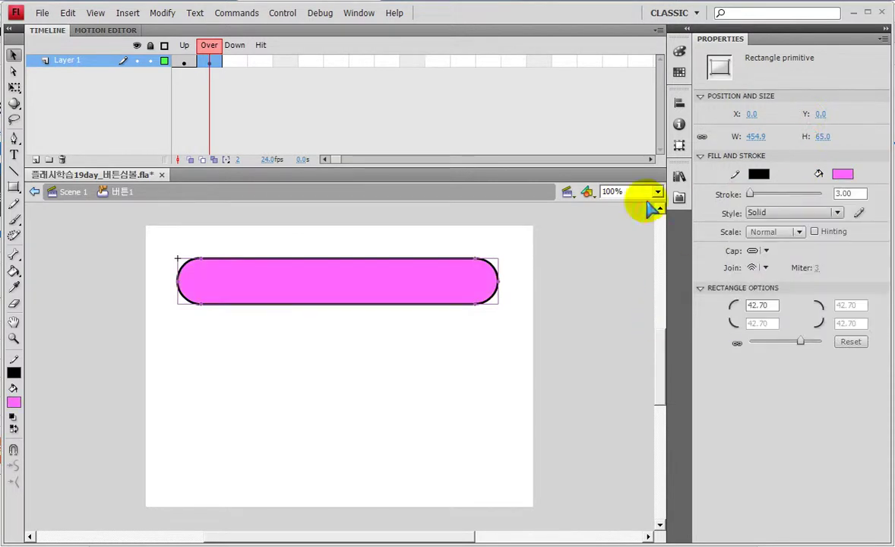
# Save the document and test the button's rollover and click behaviour in the movie preview.
pyautogui.hotkey('ctrl', 's')
pyautogui.hotkey('ctrl', 'Return')
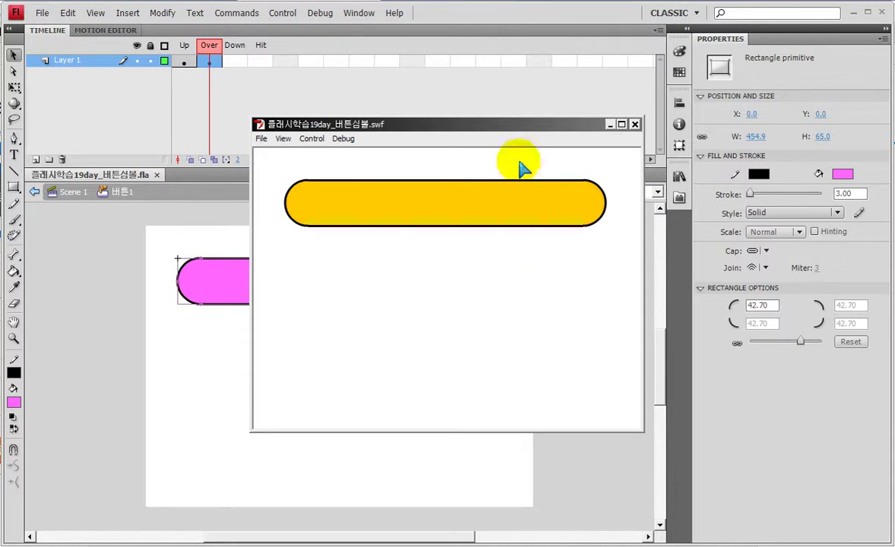
pyautogui.moveTo(494, 125); pyautogui.dragTo(710, 138)
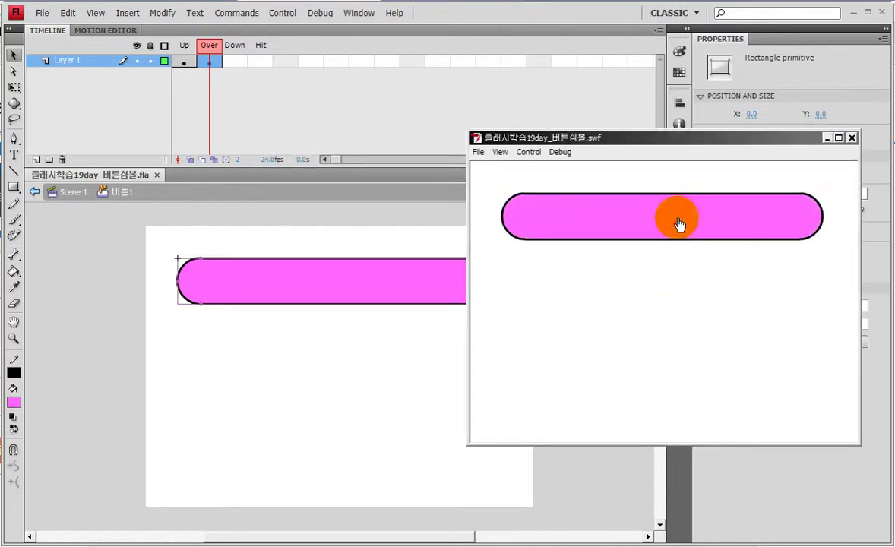
pyautogui.click(679, 228)
pyautogui.click(675, 241)
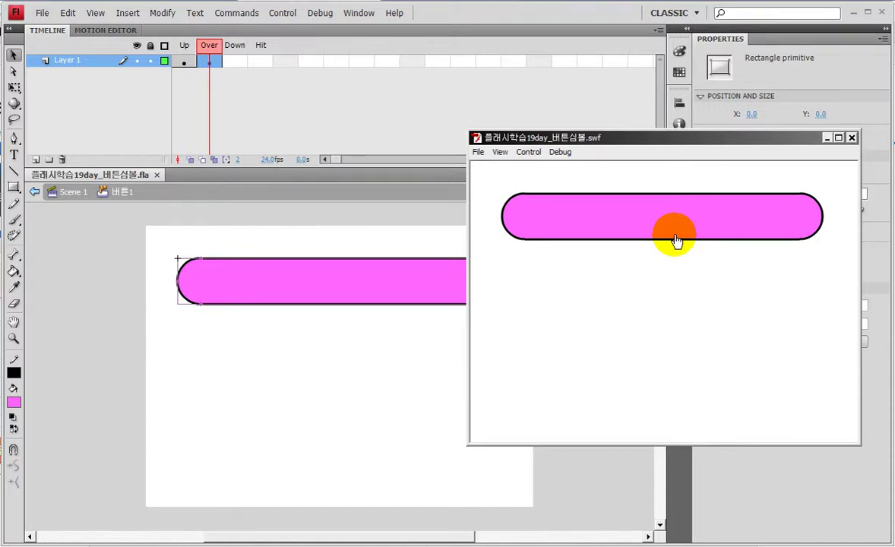
pyautogui.click(688, 226)
pyautogui.click(693, 225)
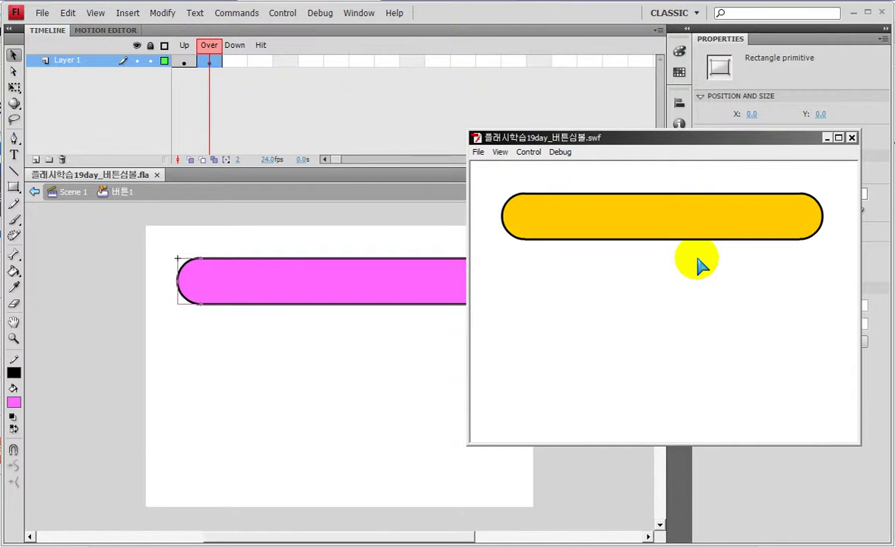
pyautogui.click(851, 138)
# Add a new layer above the rounded rectangle and start a static text box on it in the Up state.
pyautogui.click(41, 148)
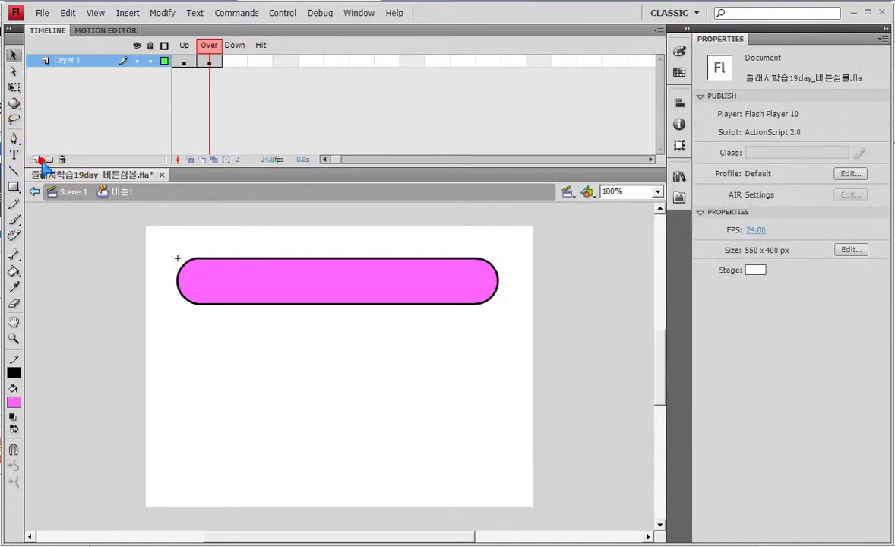
pyautogui.click(36, 160)
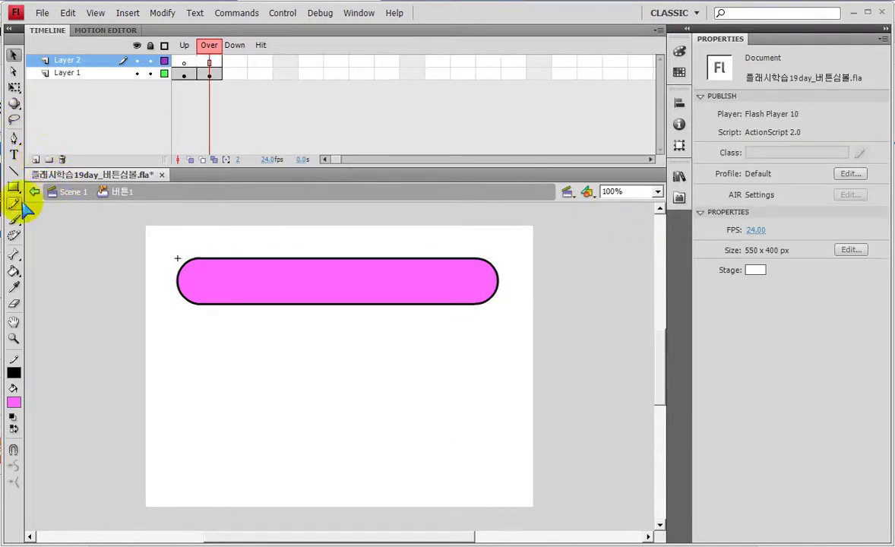
pyautogui.click(209, 281)
pyautogui.click(184, 71)
pyautogui.click(227, 279)
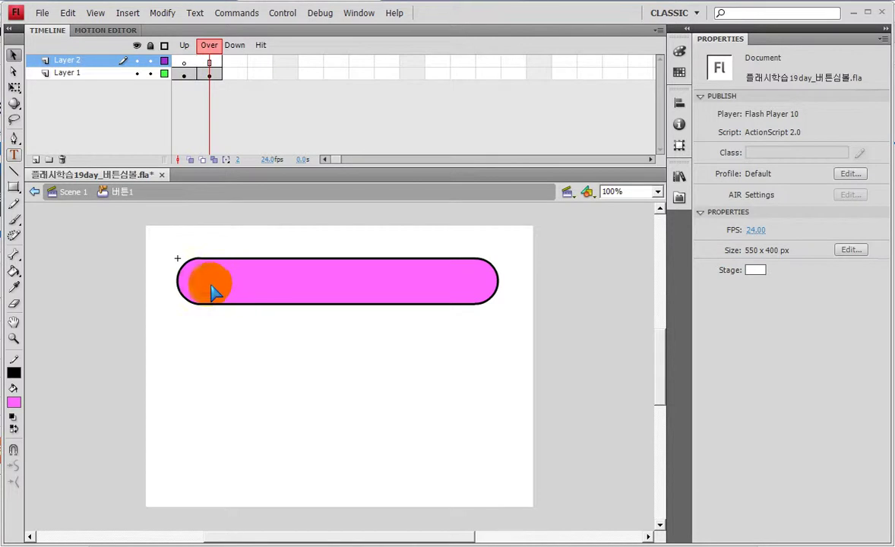
pyautogui.click(209, 297)
pyautogui.press(',')
pyautogui.click(210, 297)
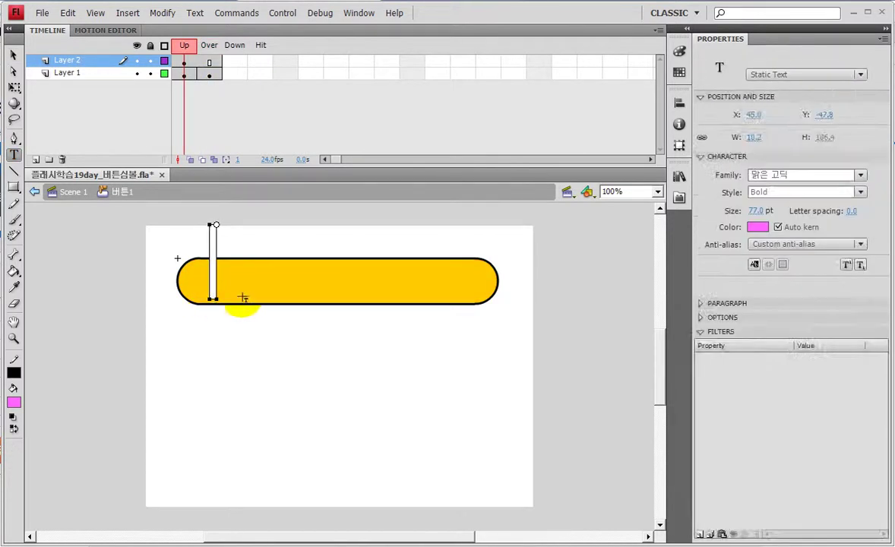
# Set the new text's colour to dark red and its size to 42 pt.
pyautogui.click(757, 226)
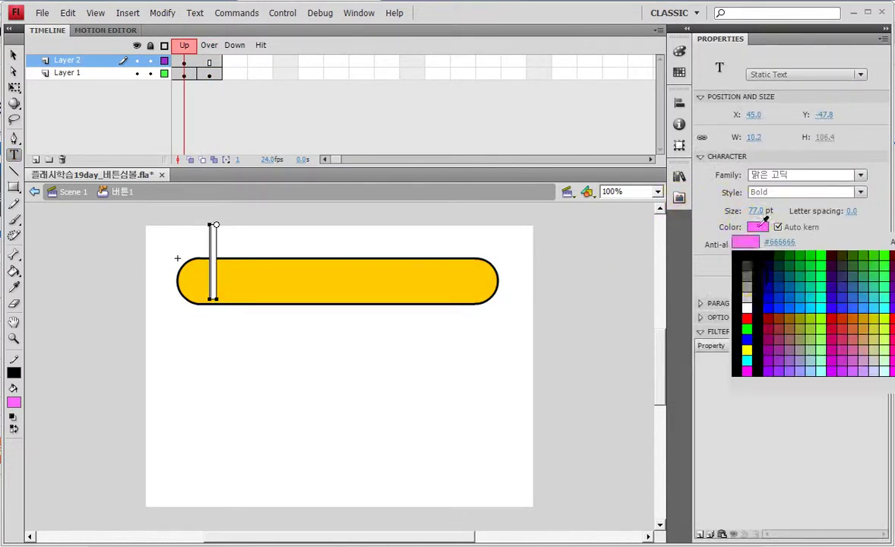
pyautogui.click(768, 317)
pyautogui.moveTo(757, 211); pyautogui.dragTo(738, 216)
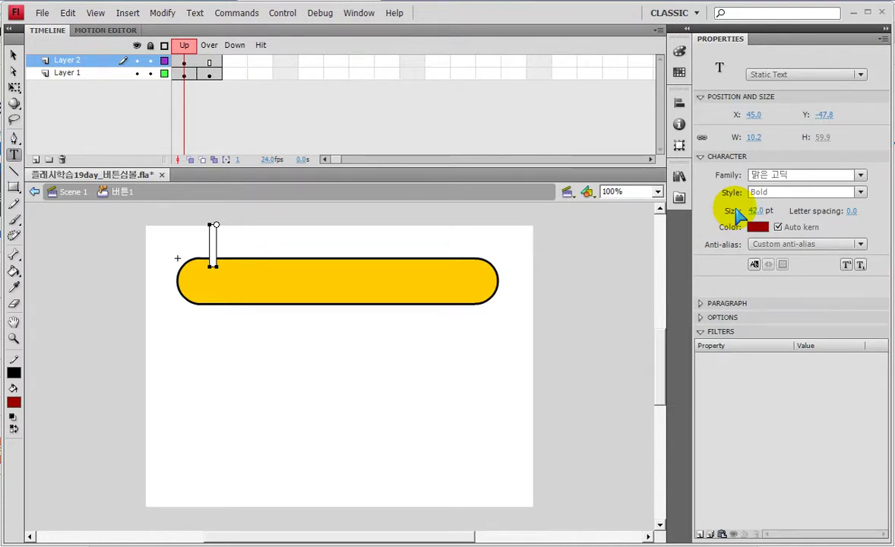
# Enter the label hello~~~ in the text box and move it to the middle of the button shape.
pyautogui.write('he')
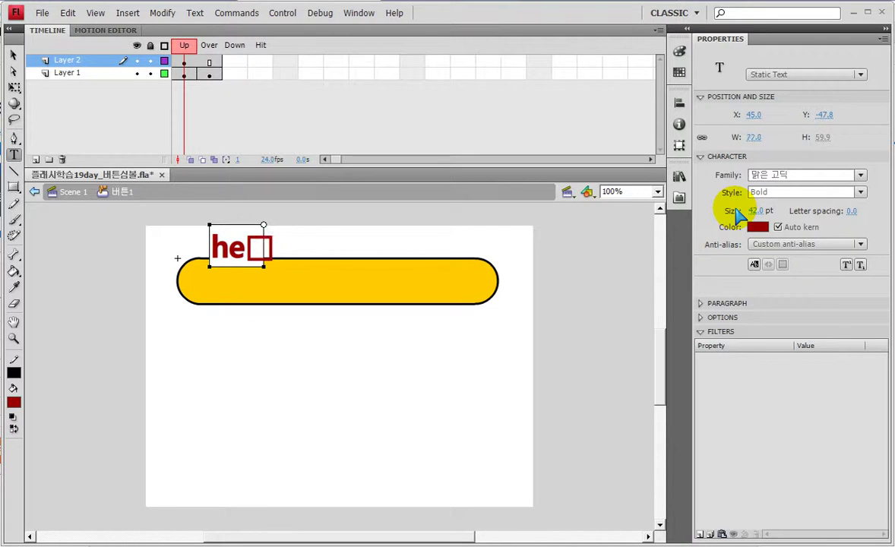
pyautogui.press('BackSpace')
pyautogui.press('BackSpace')
pyautogui.write('ello')
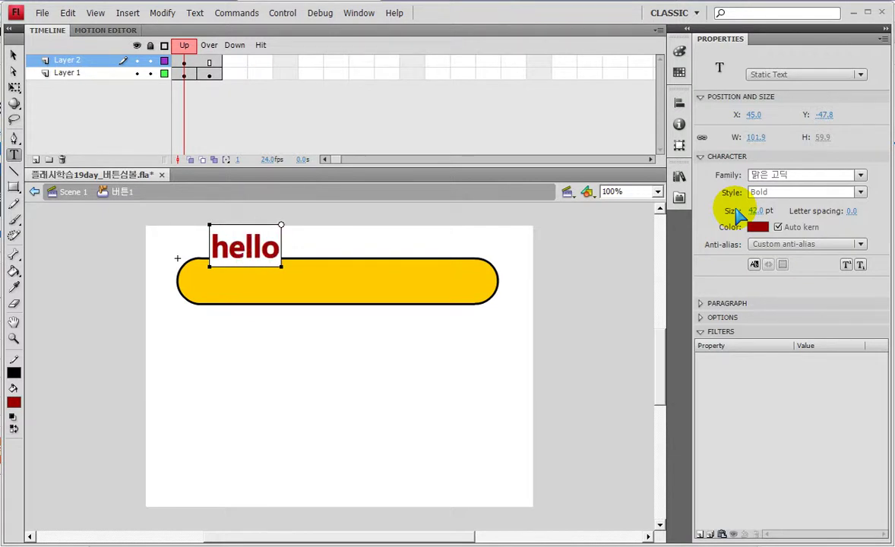
pyautogui.write('w')
pyautogui.press('BackSpace')
pyautogui.write('~~~')
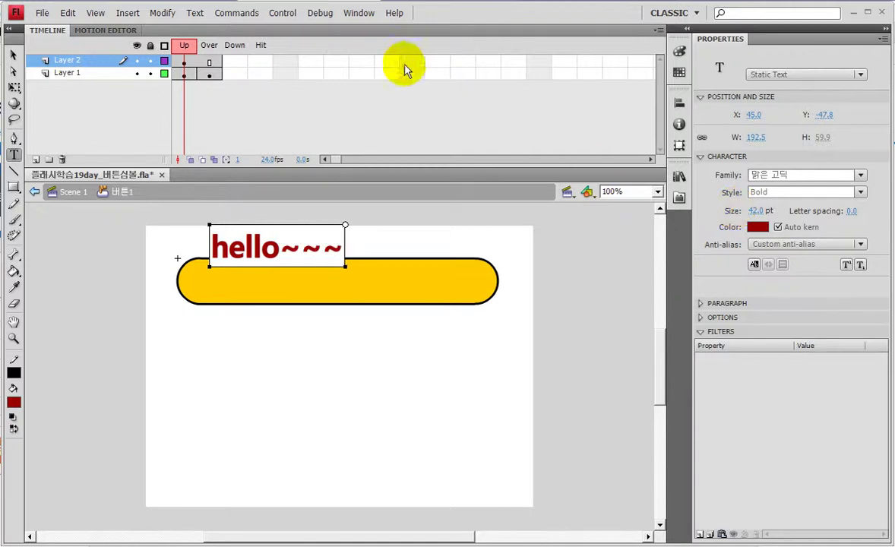
pyautogui.click(13, 54)
pyautogui.moveTo(306, 251); pyautogui.dragTo(371, 285)
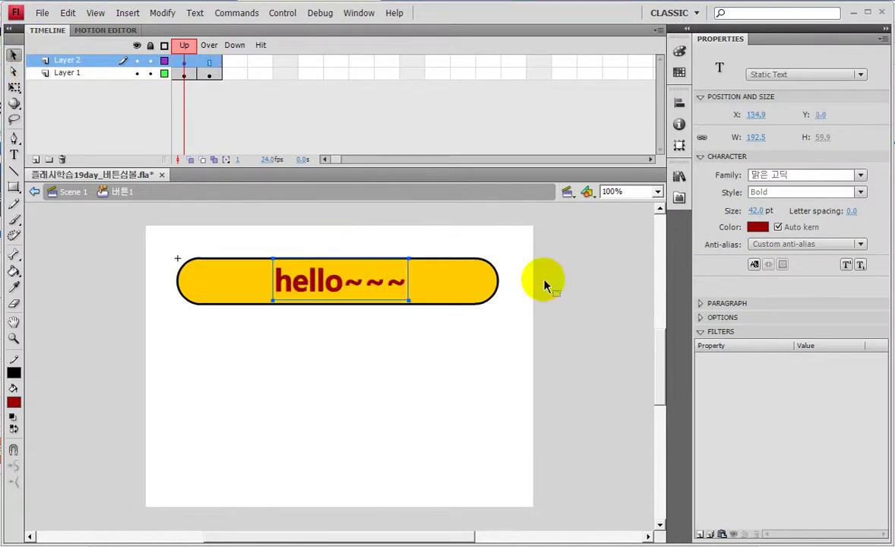
# Save the document and test the labelled button's rollover and click behaviour in the movie preview.
pyautogui.hotkey('ctrl', 's')
pyautogui.hotkey('ctrl', 'Return')
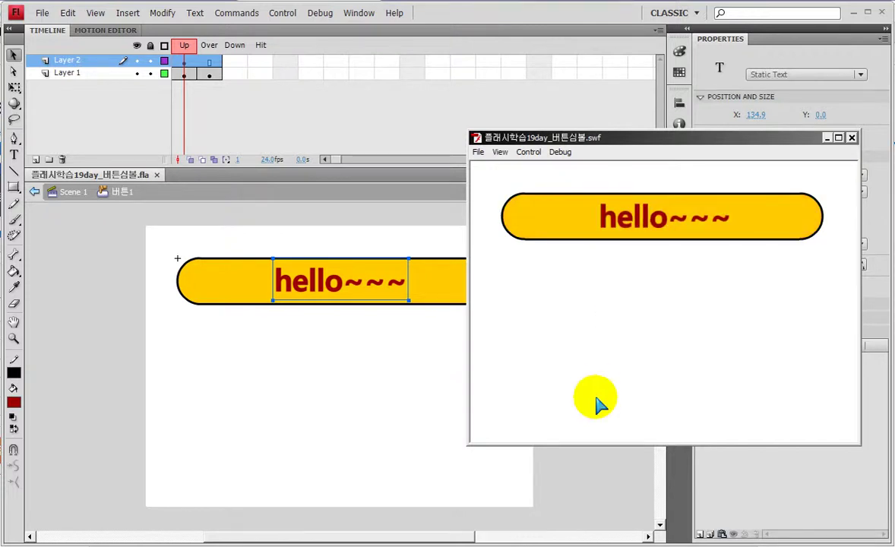
pyautogui.click(648, 220)
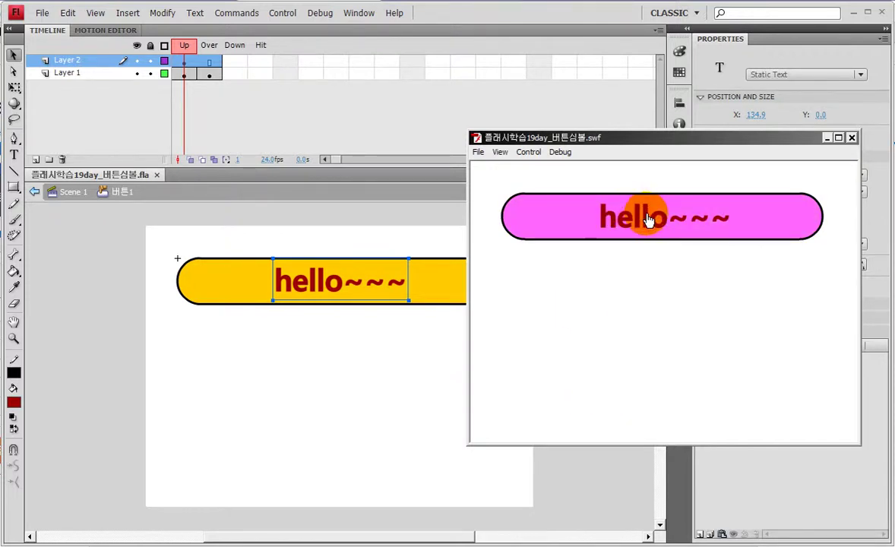
pyautogui.click(664, 229)
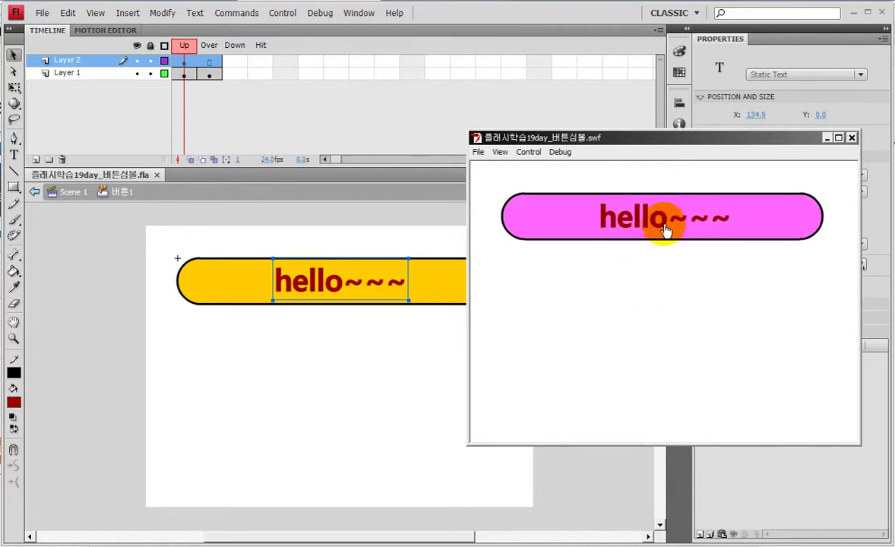
pyautogui.click(851, 138)
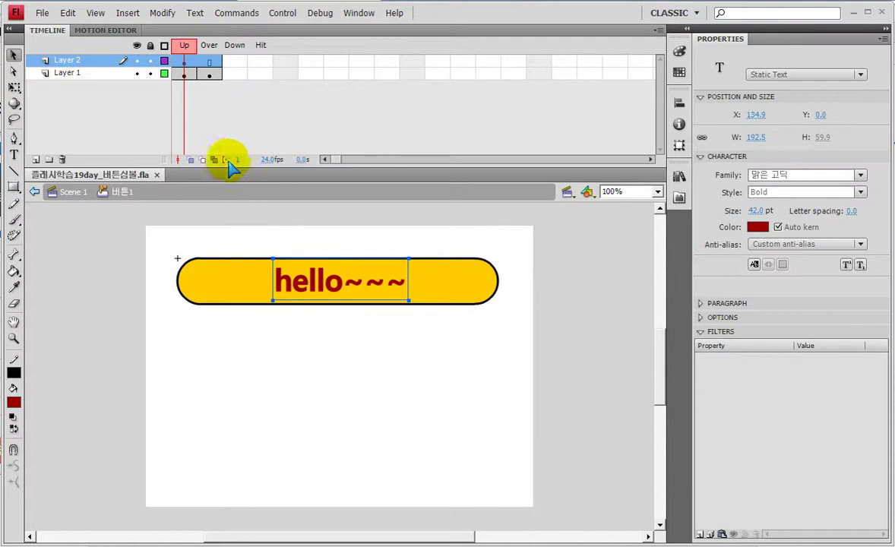
# Insert a keyframe in the text layer's Over state and replace its label with 감사합니다^^.
pyautogui.click(210, 60)
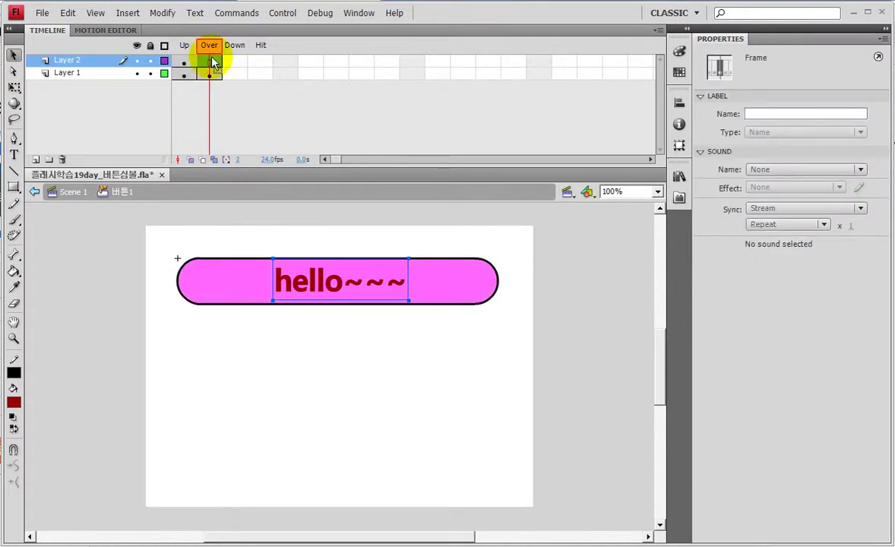
pyautogui.click(291, 292)
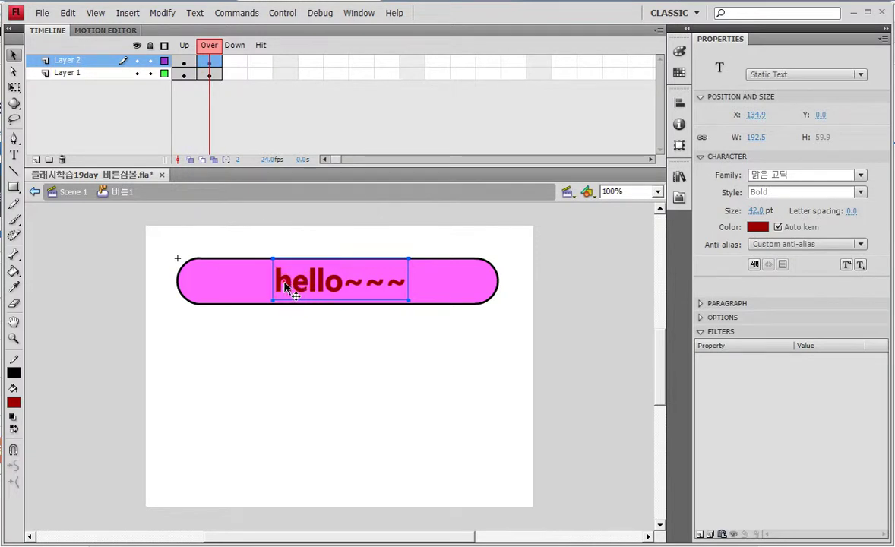
pyautogui.doubleClick(291, 293)
pyautogui.click(414, 284)
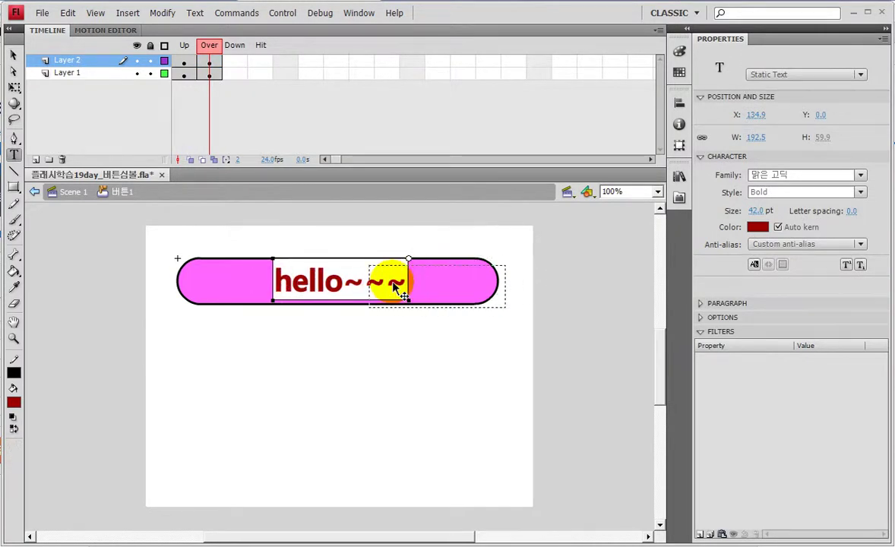
pyautogui.click(262, 280)
pyautogui.moveTo(274, 282); pyautogui.dragTo(423, 281)
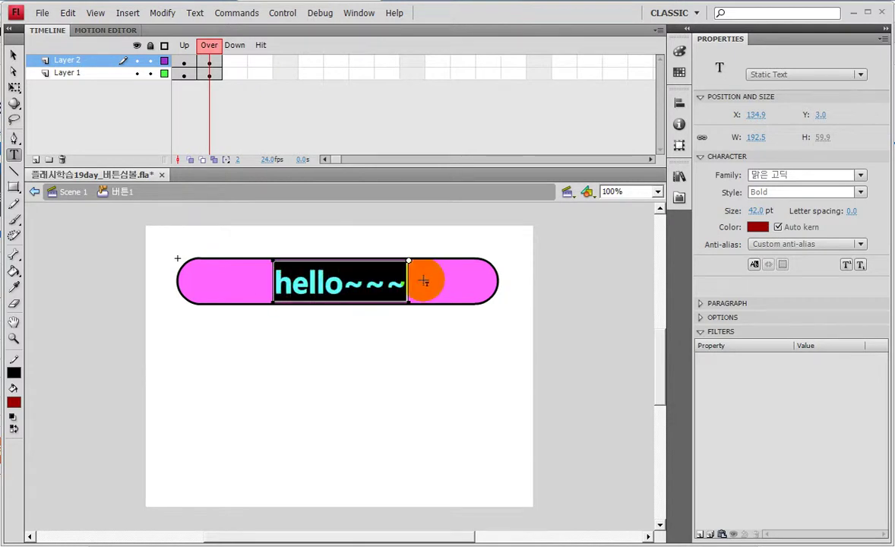
pyautogui.write('감사합니다')
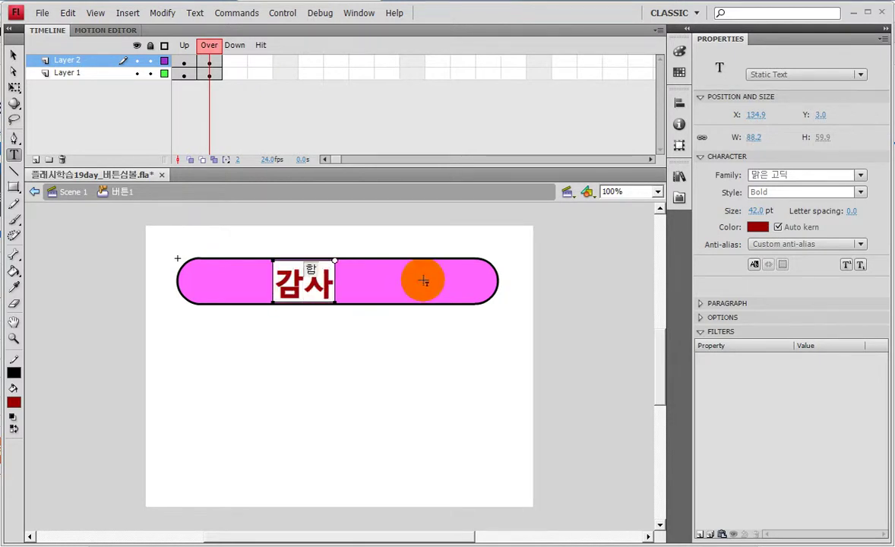
pyautogui.write('^^')
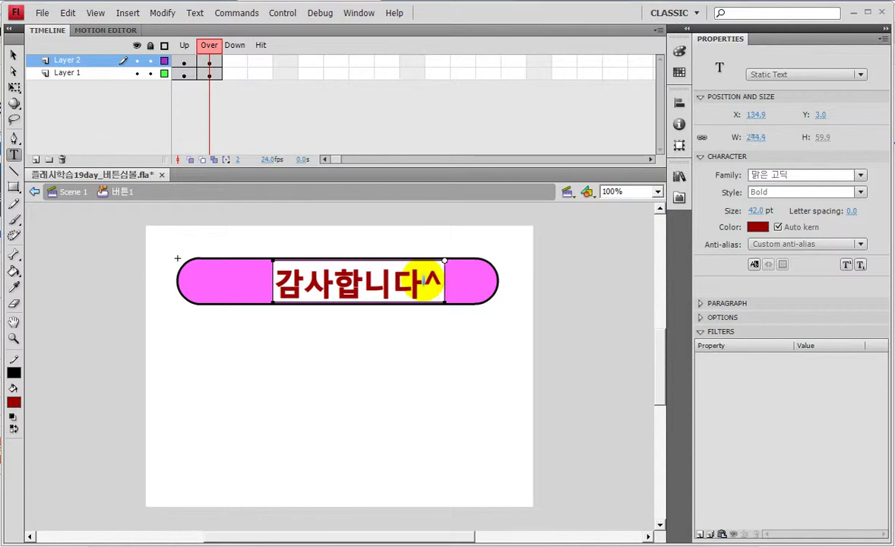
# Shift the Over-state label horizontally so it is centred on the pink button shape.
pyautogui.click(13, 54)
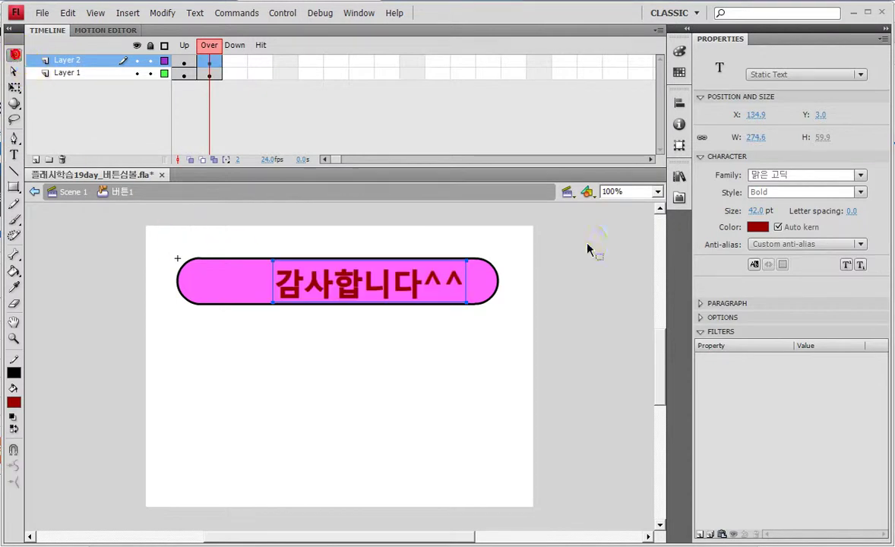
pyautogui.hotkey('shift', 'Left')
pyautogui.hotkey('shift', 'Left')
pyautogui.hotkey('shift', 'Left')
pyautogui.hotkey('shift', 'Left')
pyautogui.hotkey('shift', 'Left')
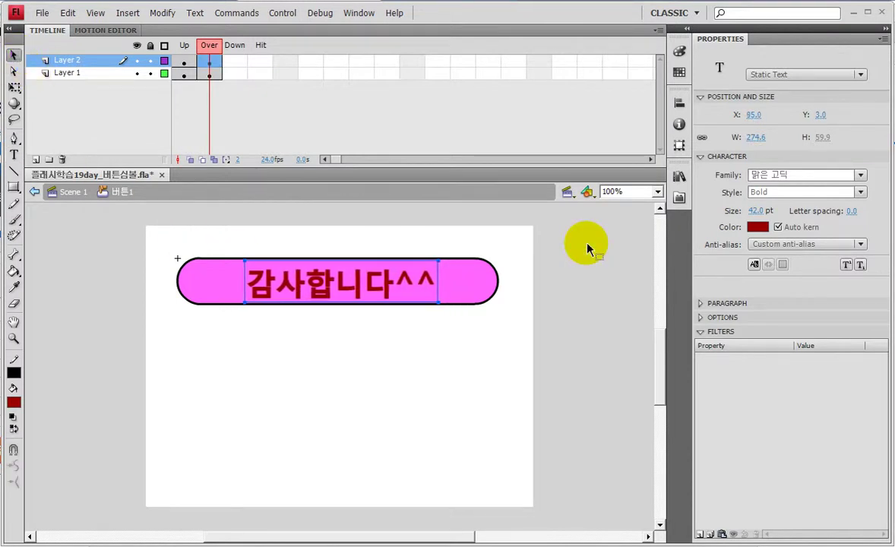
# Try blue, dark red and bright red as the text colour of the Over-state label.
pyautogui.click(756, 228)
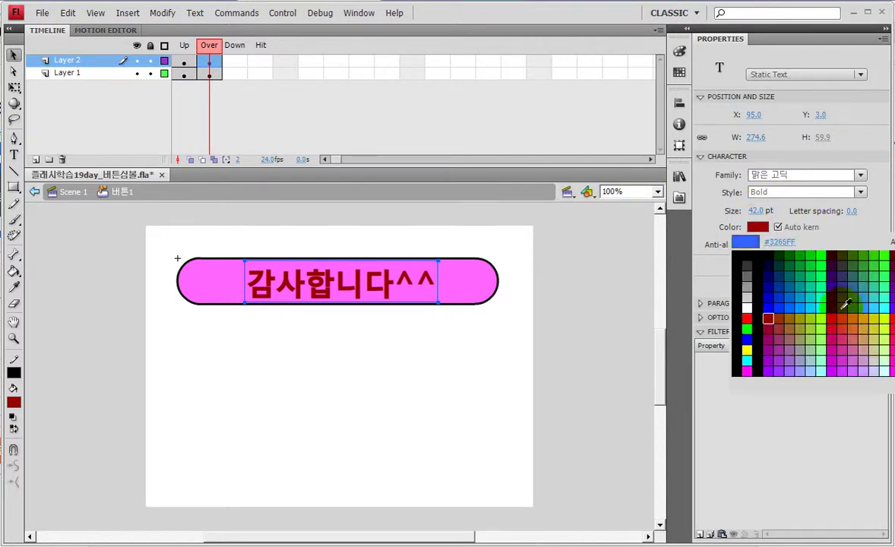
pyautogui.click(807, 300)
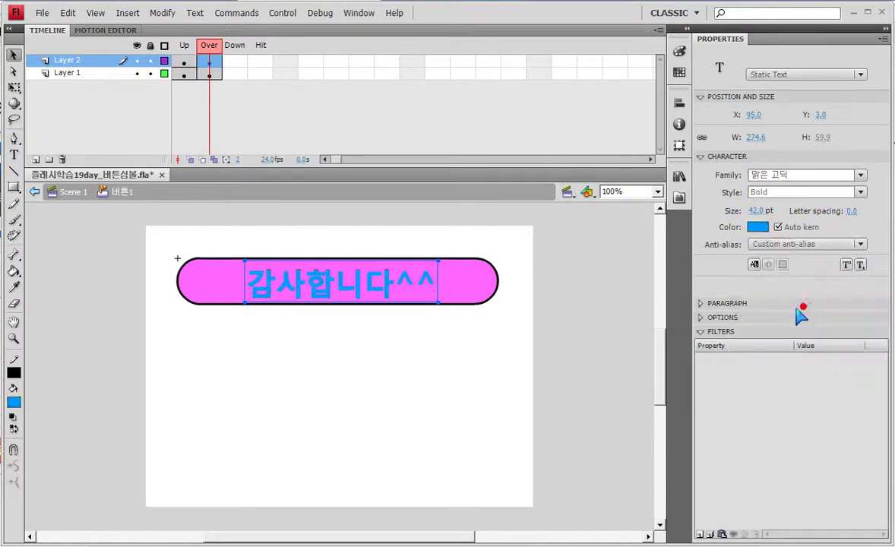
pyautogui.click(757, 227)
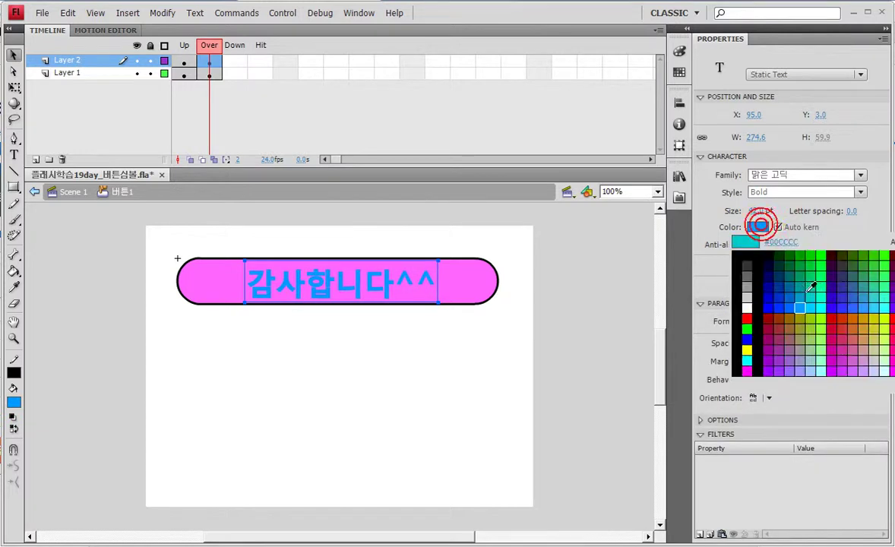
pyautogui.click(835, 316)
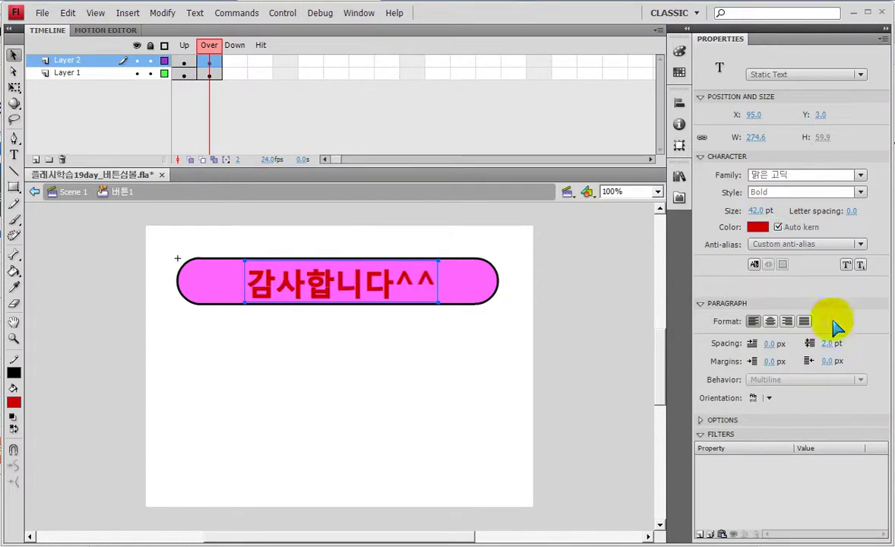
pyautogui.click(757, 226)
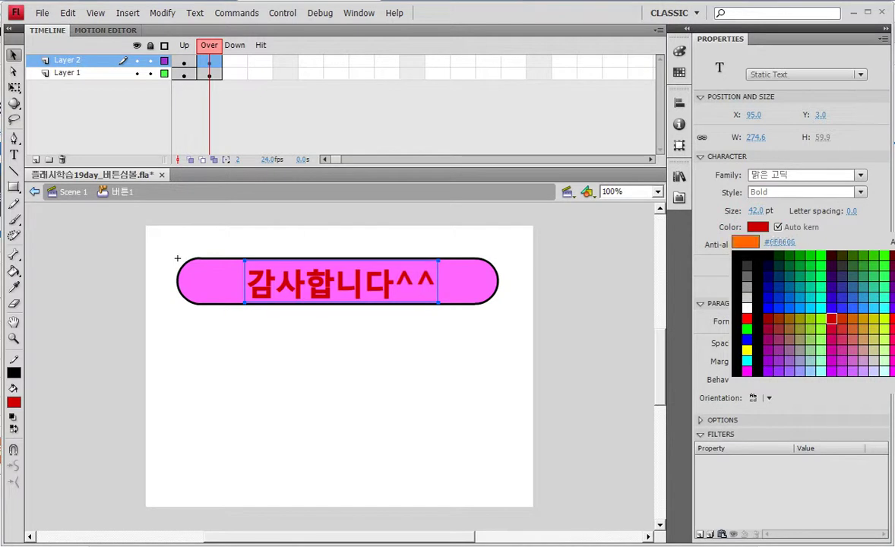
pyautogui.click(831, 319)
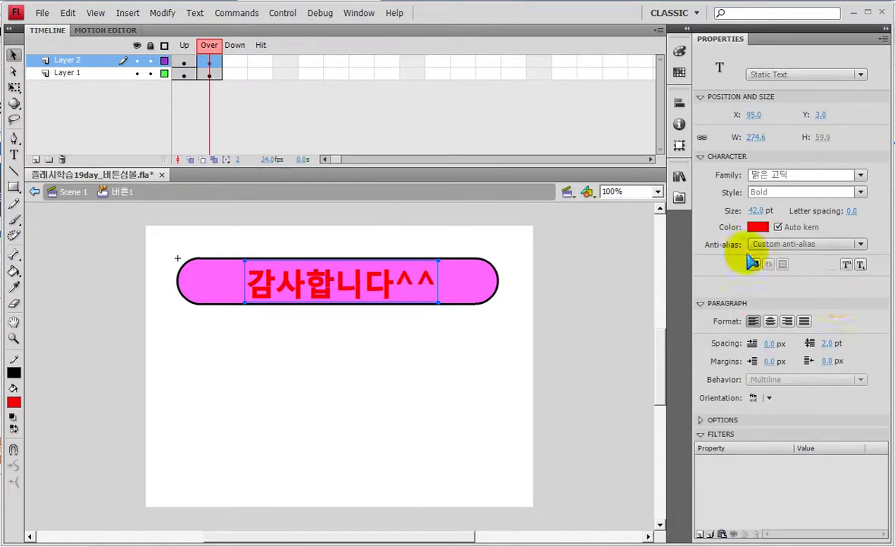
# Set the Over-state label's text colour to light blue.
pyautogui.click(758, 226)
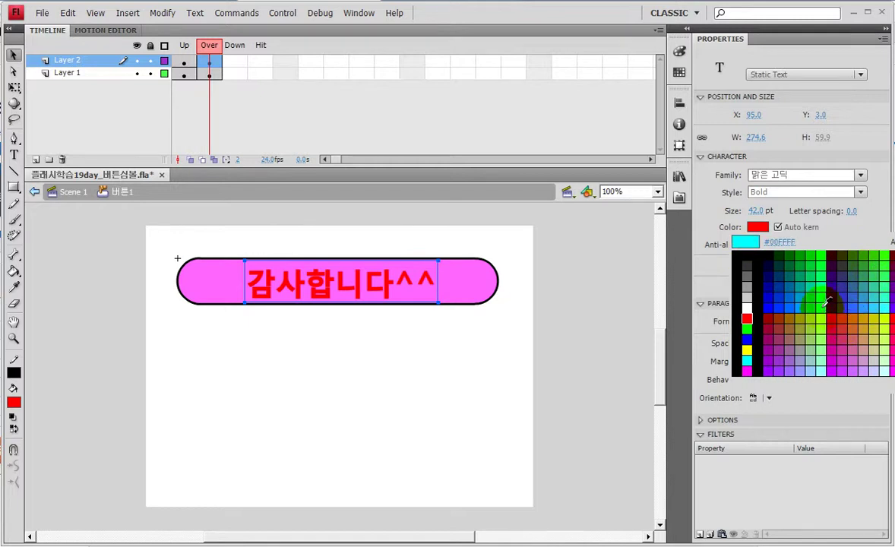
pyautogui.click(801, 296)
# Save the document and test the rollover text change in the movie preview, including in a maximized window.
pyautogui.hotkey('ctrl', 'Return')
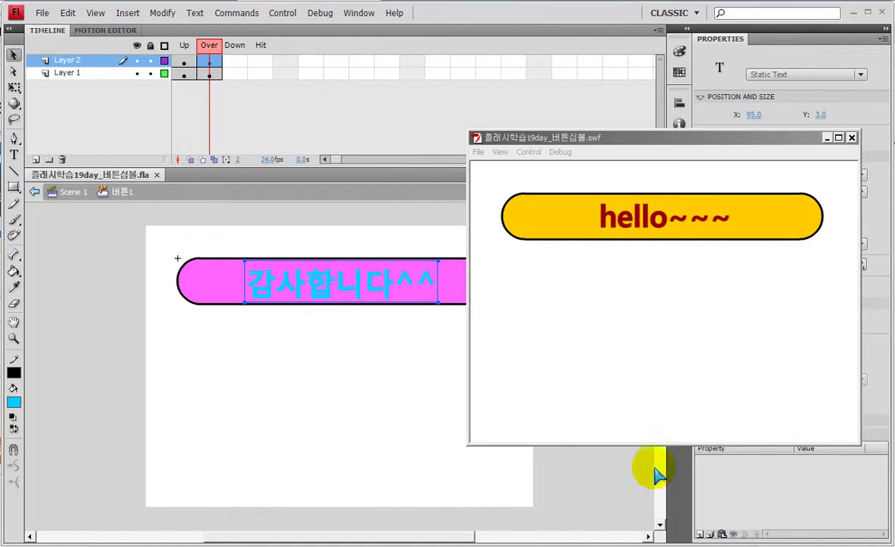
pyautogui.click(595, 377)
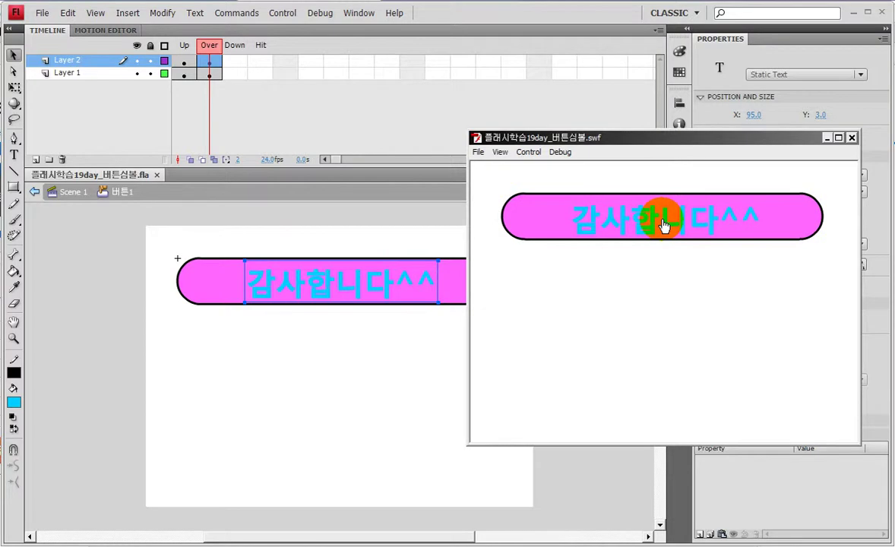
pyautogui.click(839, 137)
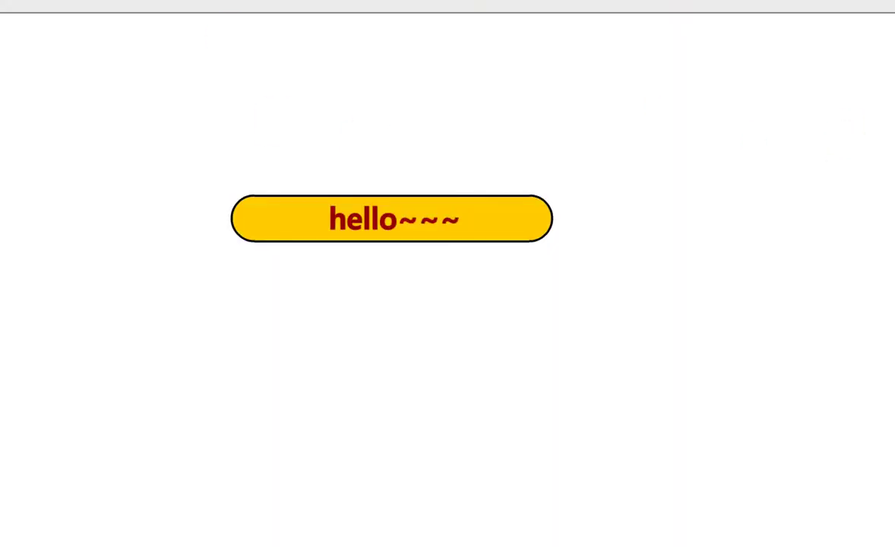
pyautogui.hotkey('ctrl', 'w')
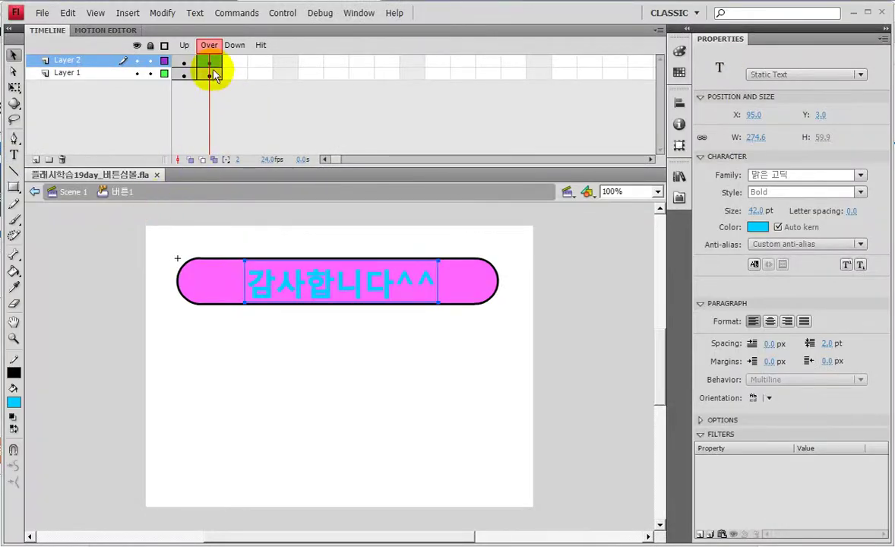
# Hide Layer 1, convert the Over-state text label to a Movie Clip symbol, and open that clip for editing.
pyautogui.click(300, 289)
pyautogui.click(135, 73)
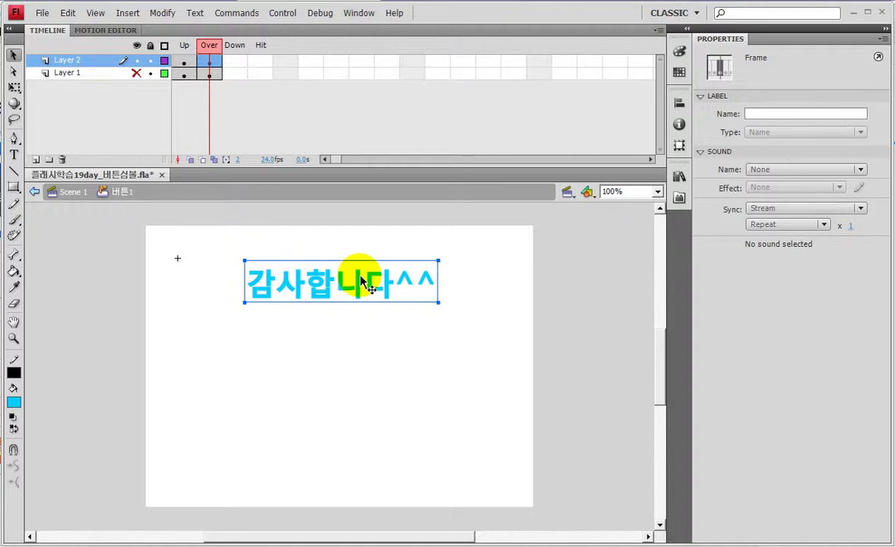
pyautogui.press('F8')
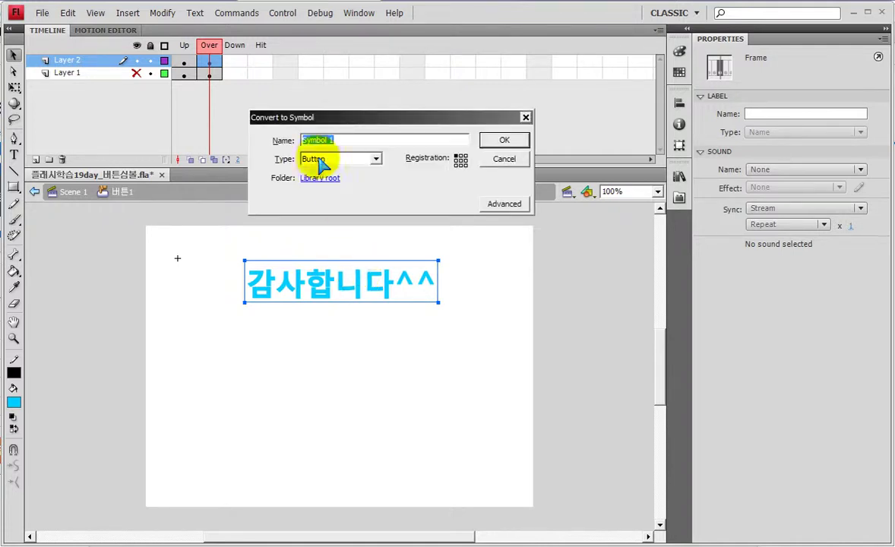
pyautogui.click(364, 160)
pyautogui.click(356, 171)
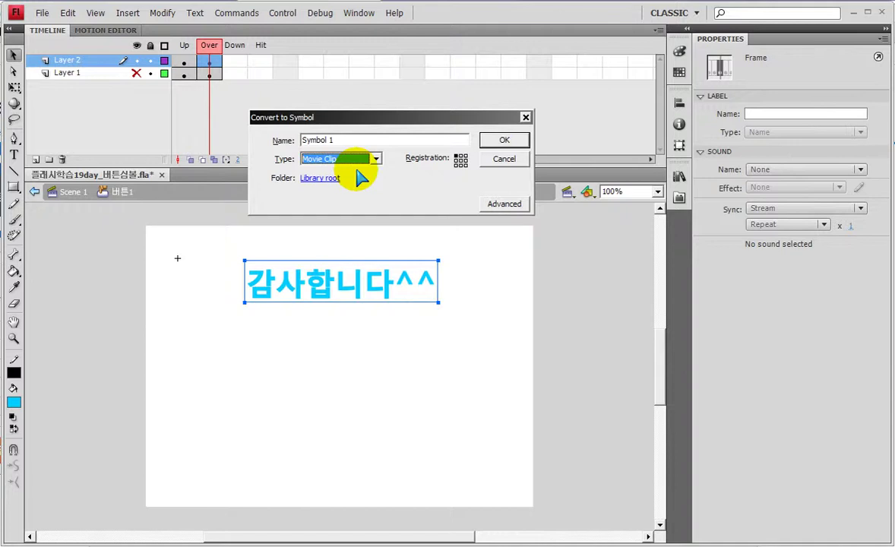
pyautogui.click(503, 139)
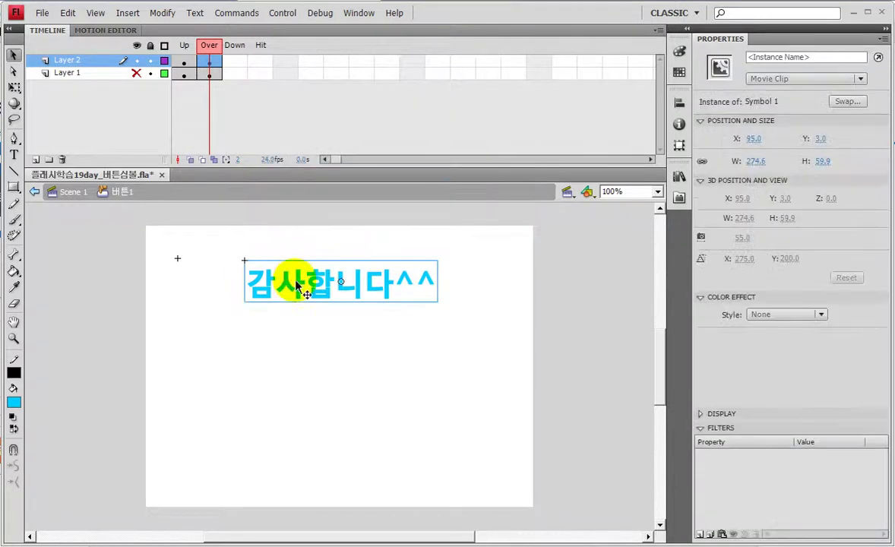
pyautogui.doubleClick(339, 287)
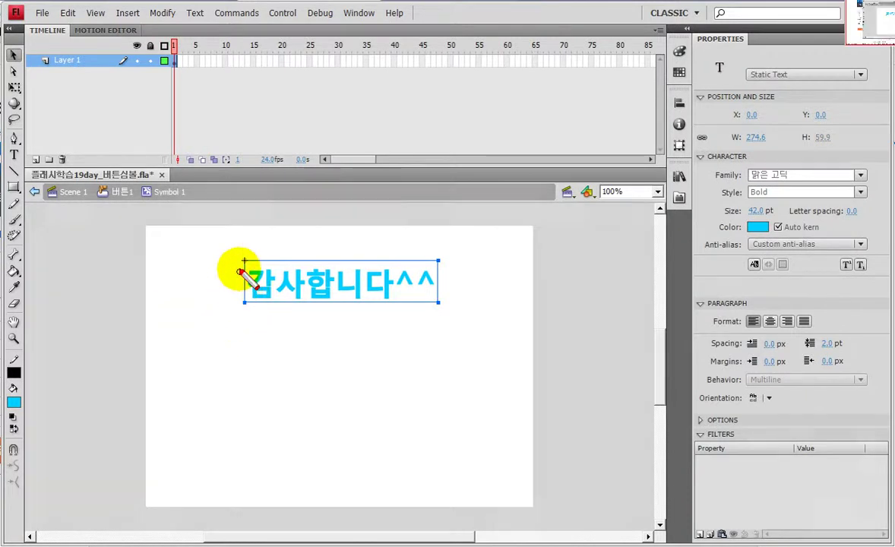
pyautogui.moveTo(237, 244)
pyautogui.mouseDown()
pyautogui.moveTo(296, 323)
pyautogui.moveTo(294, 267)
pyautogui.moveTo(280, 270)
pyautogui.mouseUp()
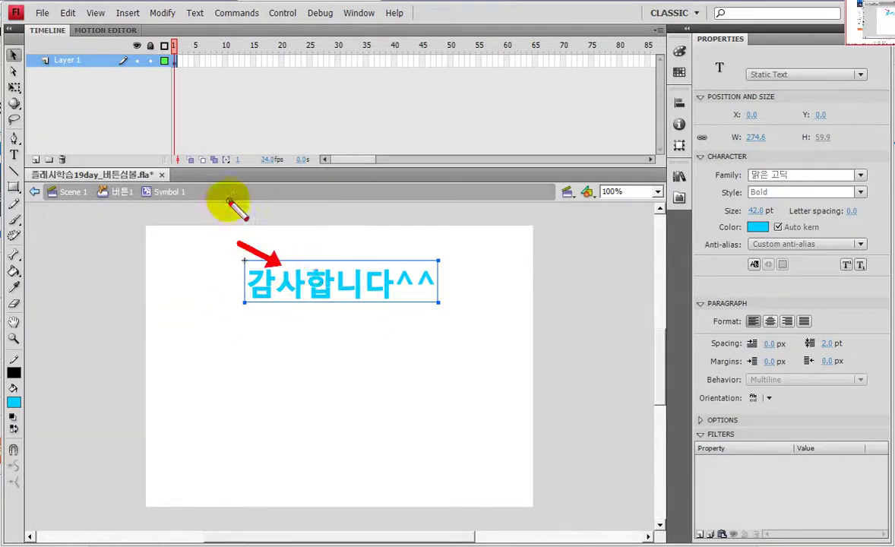
pyautogui.moveTo(150, 310); pyautogui.dragTo(292, 281)
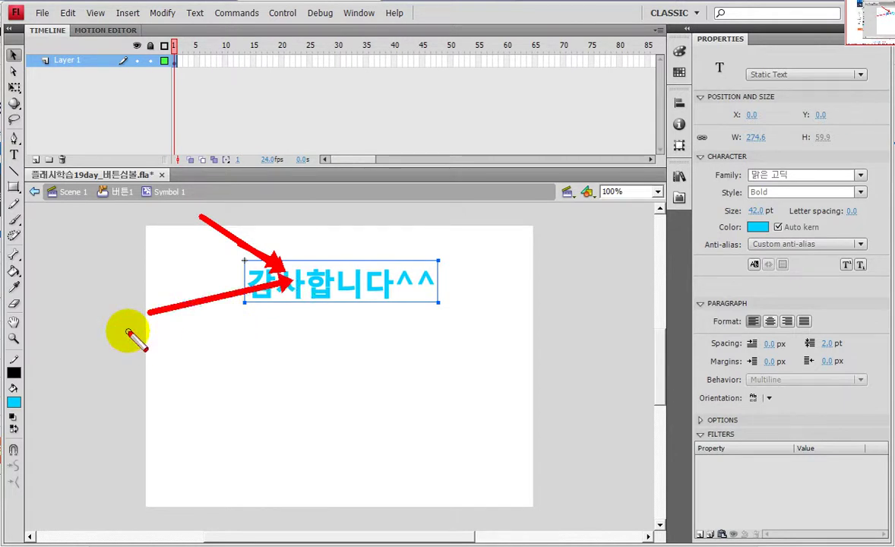
pyautogui.moveTo(496, 266); pyautogui.dragTo(400, 274)
pyautogui.moveTo(457, 348); pyautogui.dragTo(394, 308)
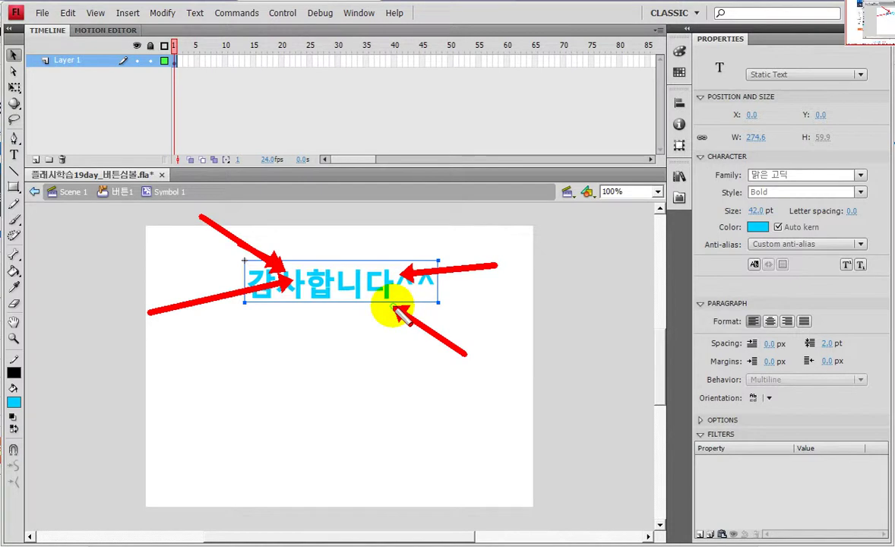
pyautogui.press('Escape')
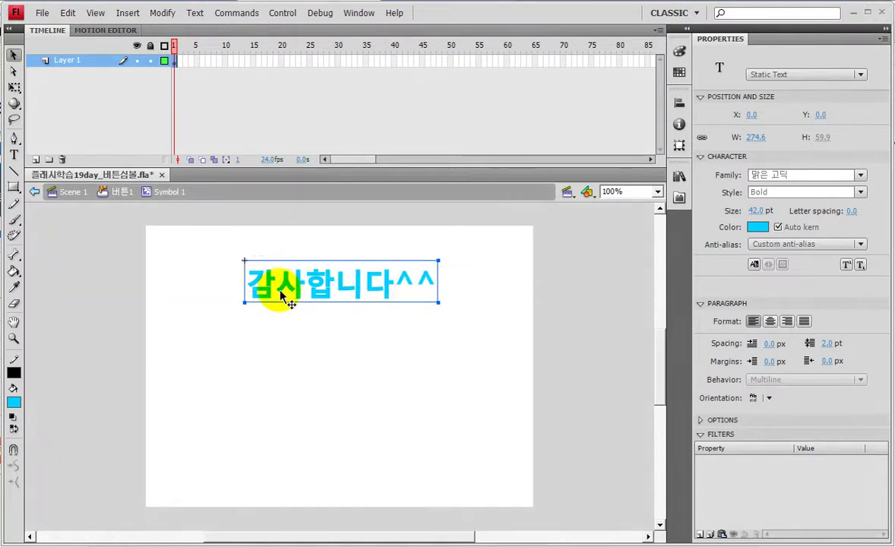
# Convert the text inside the clip to a nested Movie Clip symbol and insert a keyframe at frame 15.
pyautogui.press('F8')
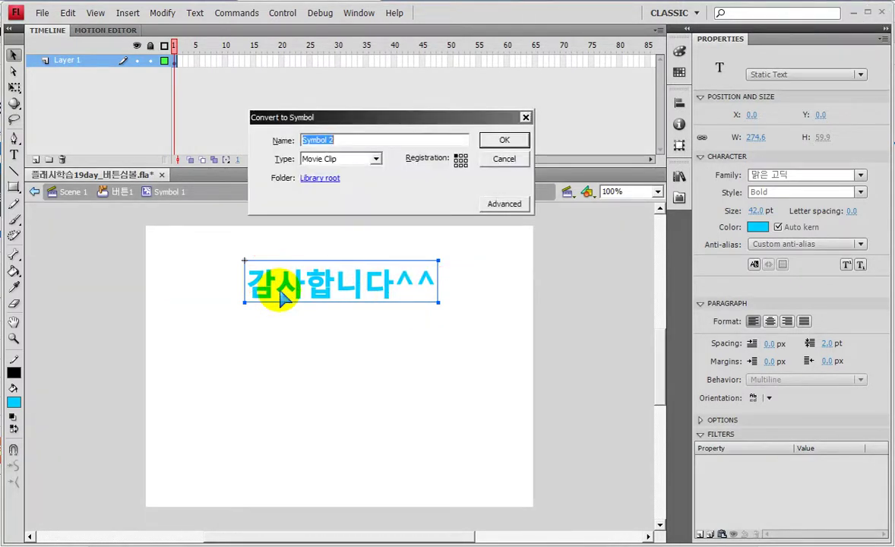
pyautogui.press('Return')
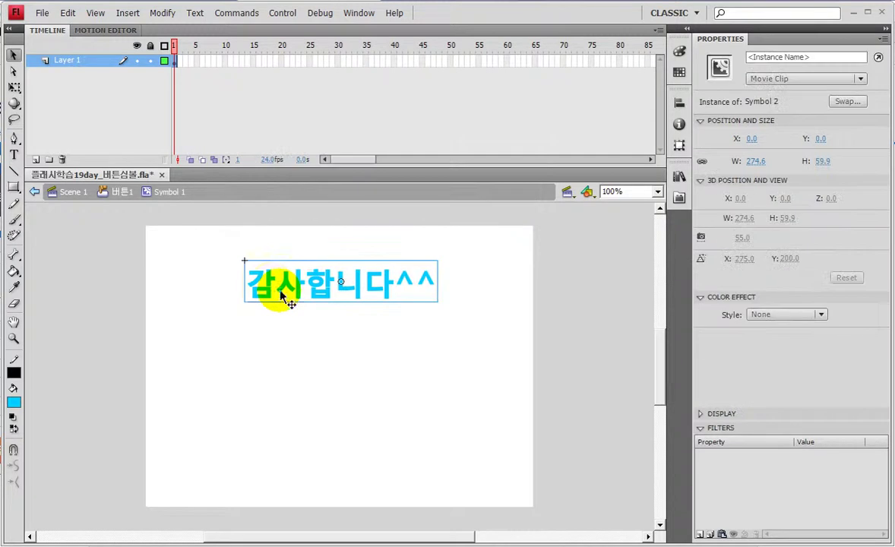
pyautogui.click(253, 61)
pyautogui.press('F5')
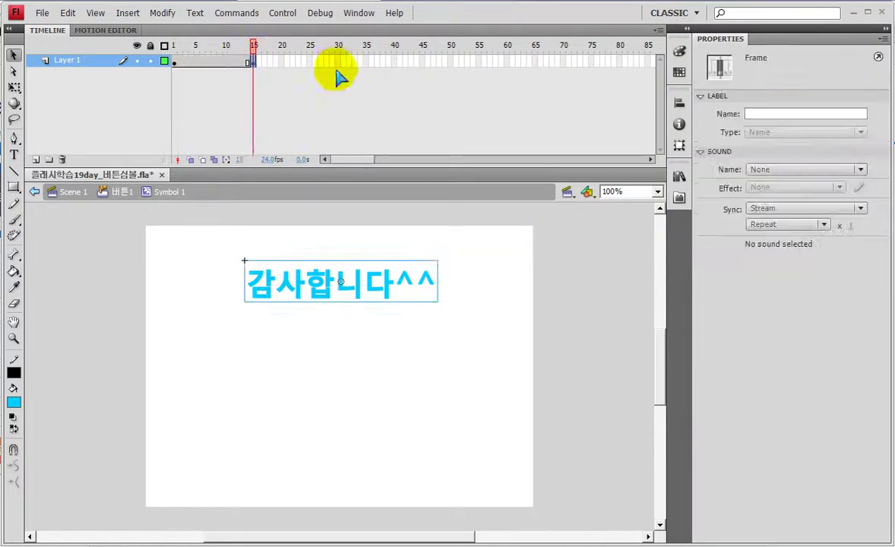
pyautogui.click(365, 61)
pyautogui.press('F6')
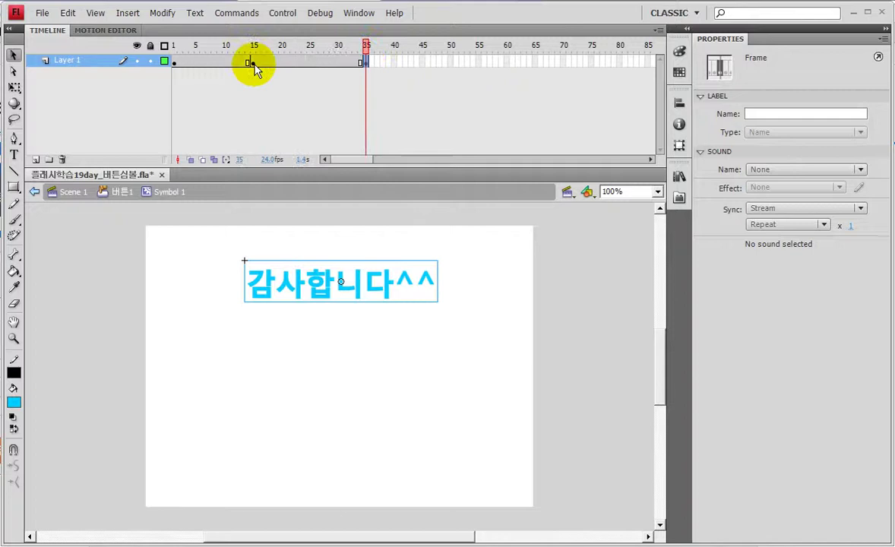
pyautogui.hotkey('ctrl', 'z')
pyautogui.click(316, 76)
# Insert a keyframe at frame 30 and nudge the label slightly to the right at frame 15.
pyautogui.click(337, 65)
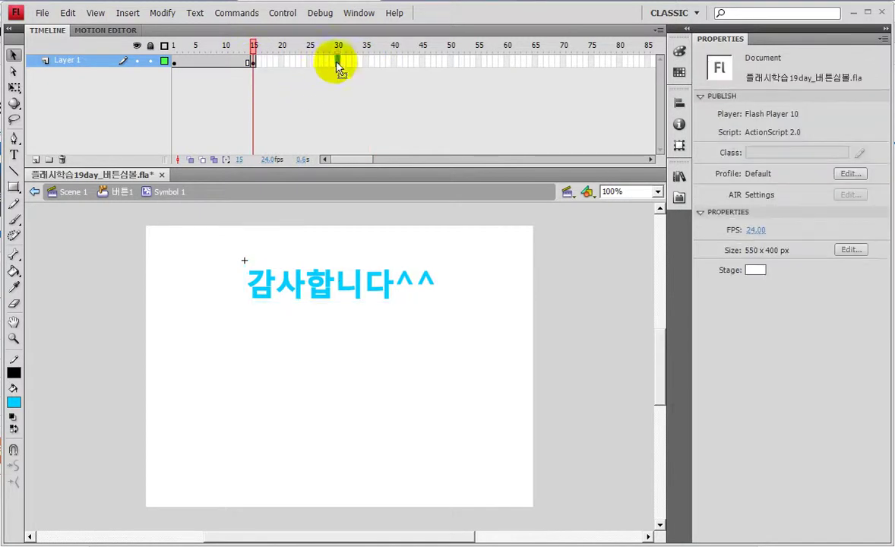
pyautogui.press('F6')
pyautogui.click(252, 62)
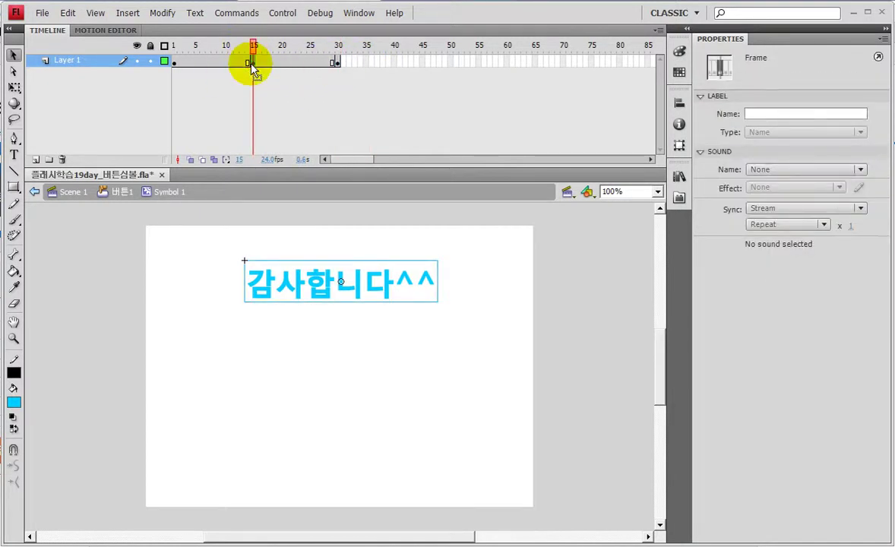
pyautogui.hotkey('shift', 'Right')
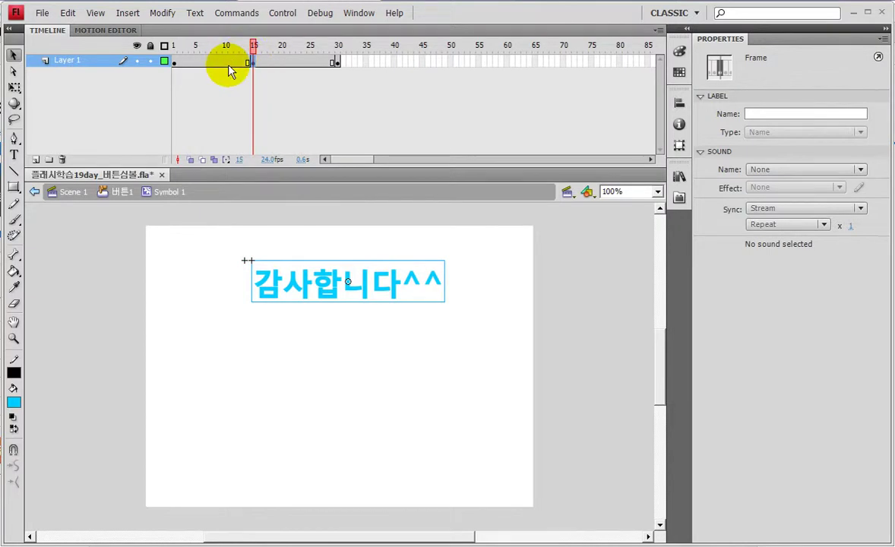
# Create classic tweens across both spans between the keyframes at frames 1, 15 and 30.
pyautogui.moveTo(226, 62); pyautogui.dragTo(289, 64)
pyautogui.rightClick(287, 63)
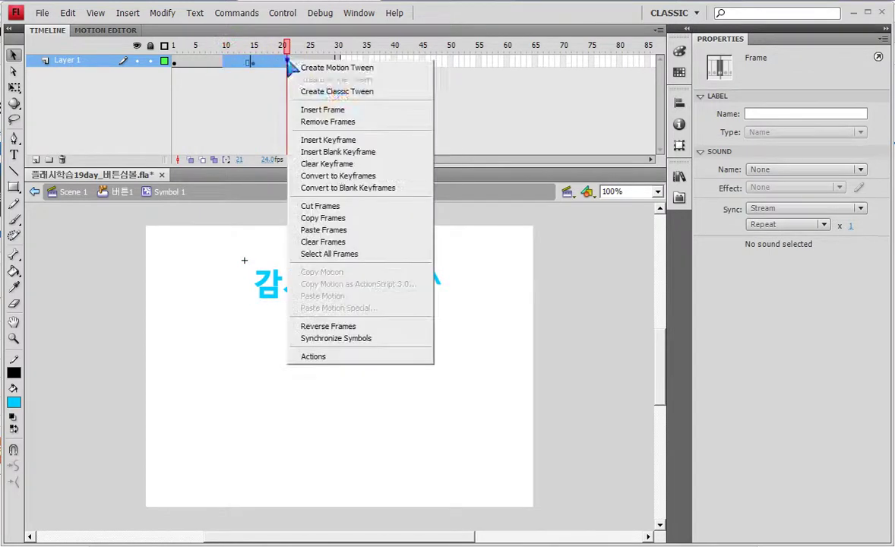
pyautogui.click(337, 91)
# Test the movie, check the label's motion in the button's Over state, and close the preview.
pyautogui.hotkey('ctrl', 'Return')
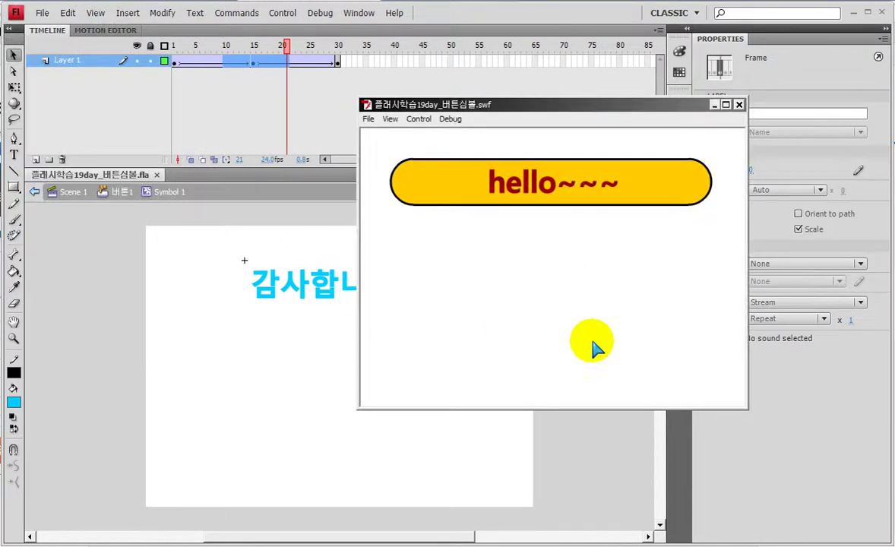
pyautogui.click(536, 194)
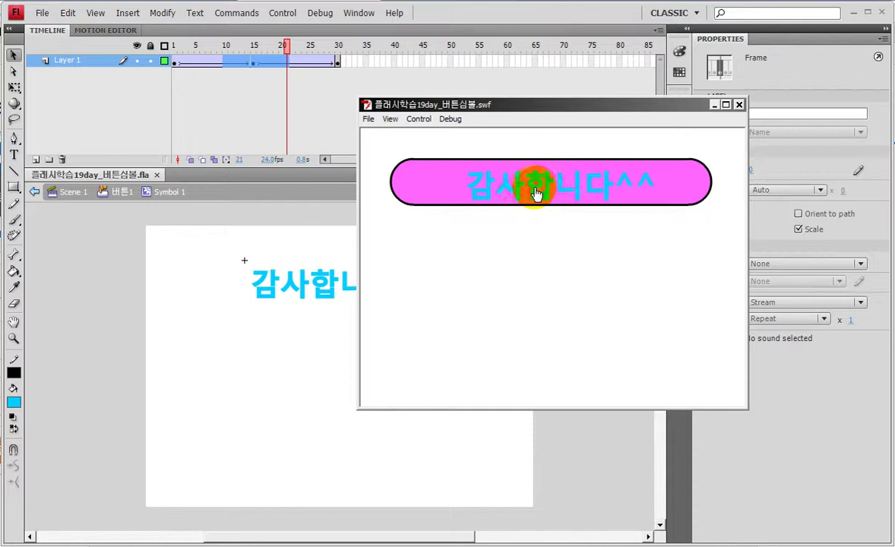
pyautogui.click(739, 103)
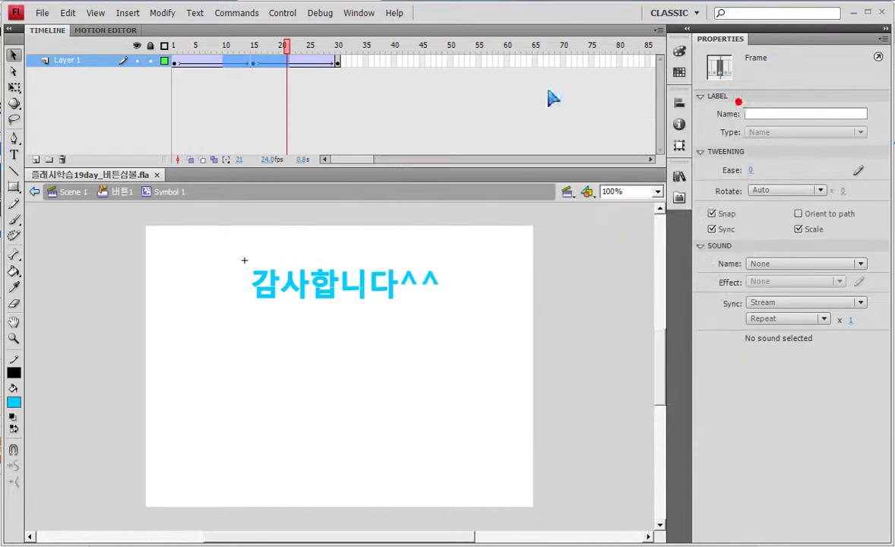
# Move the label considerably farther to the right at frame 15 and test the movie again.
pyautogui.click(255, 62)
pyautogui.click(255, 62)
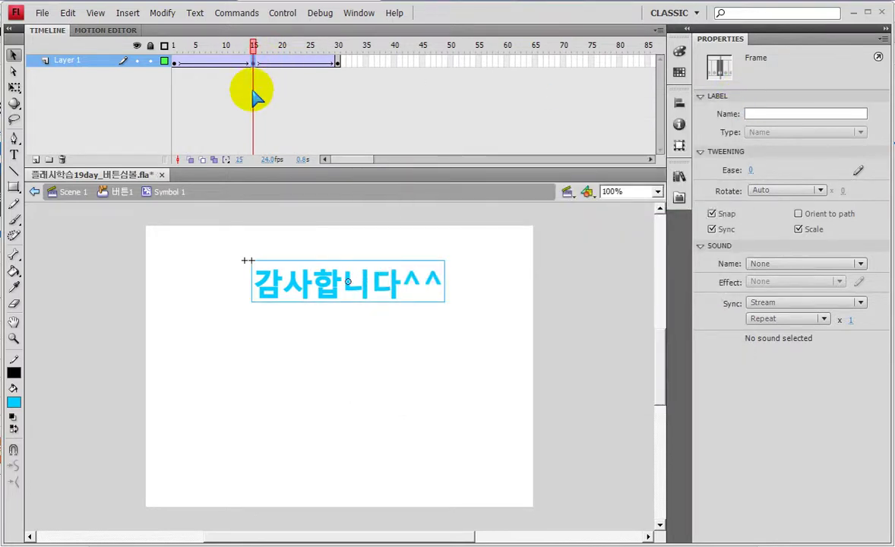
pyautogui.hotkey('shift', 'Right')
pyautogui.hotkey('shift', 'Right')
pyautogui.hotkey('shift', 'Right')
pyautogui.hotkey('shift', 'Right')
pyautogui.hotkey('shift', 'Right')
pyautogui.hotkey('ctrl', 'Return')
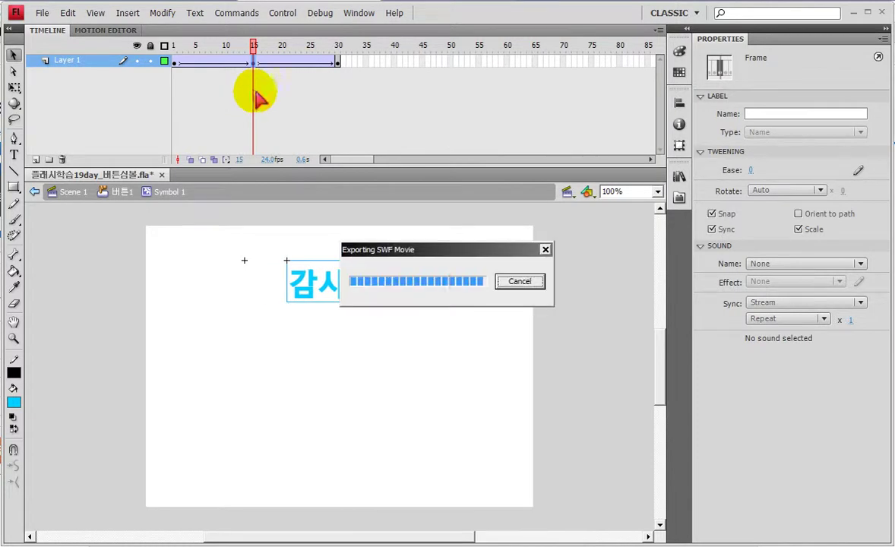